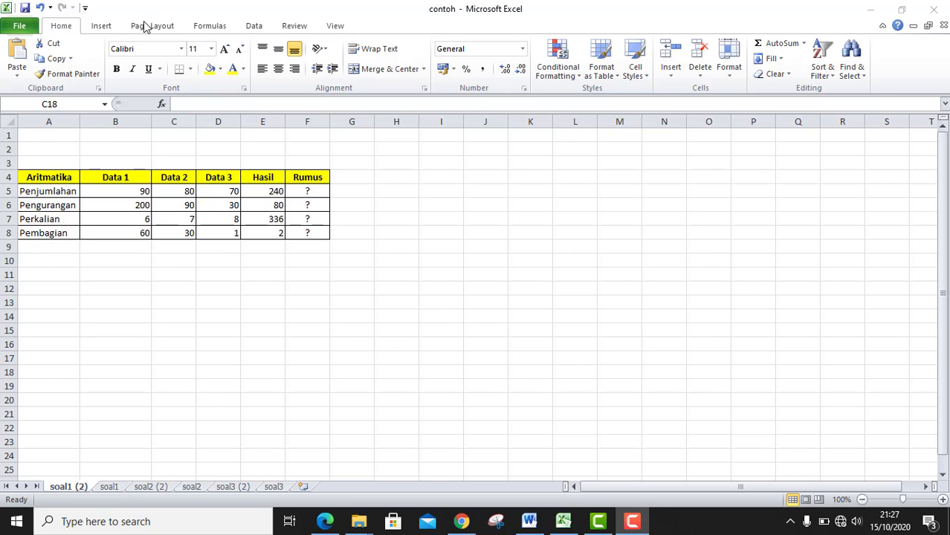
- Examine the workbook's file information, recent workbooks, new-workbook templates, print preview, sharing options and help information
click(21, 33)
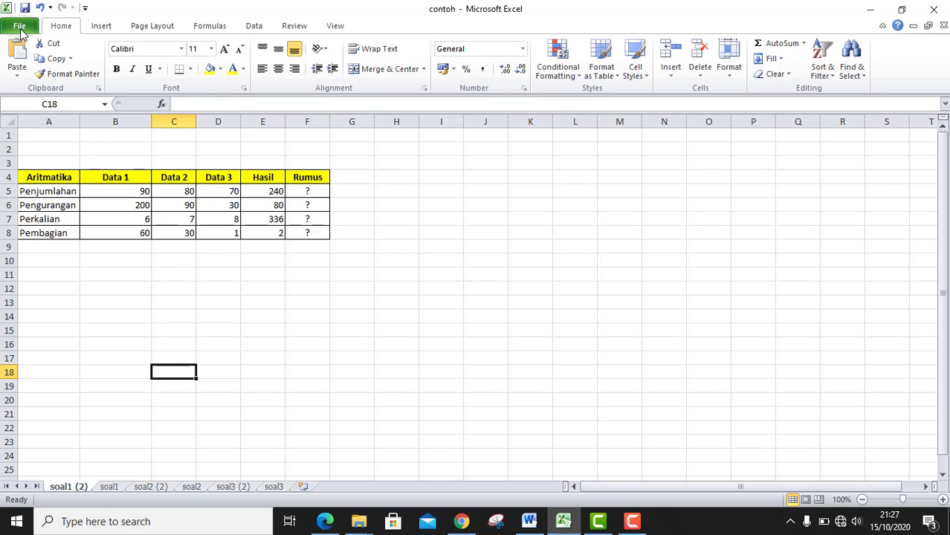
click(22, 32)
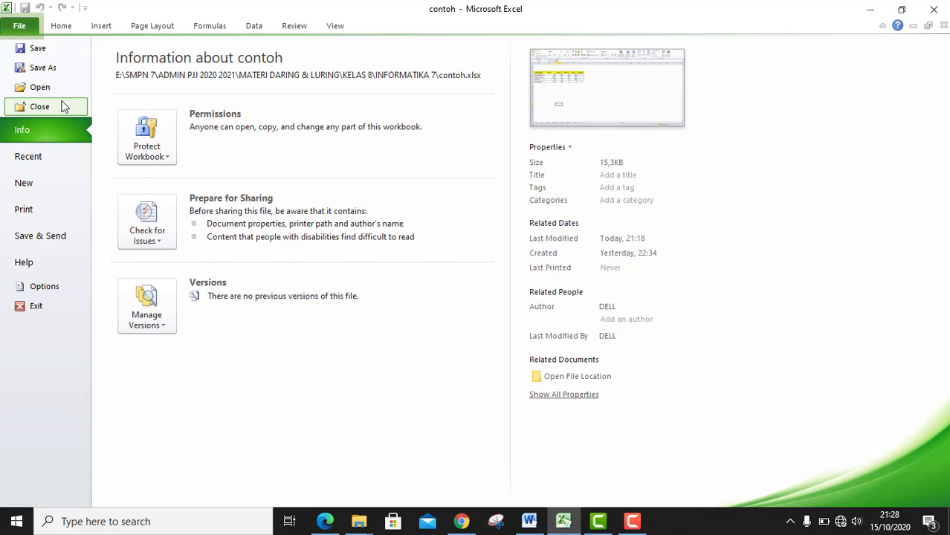
click(62, 158)
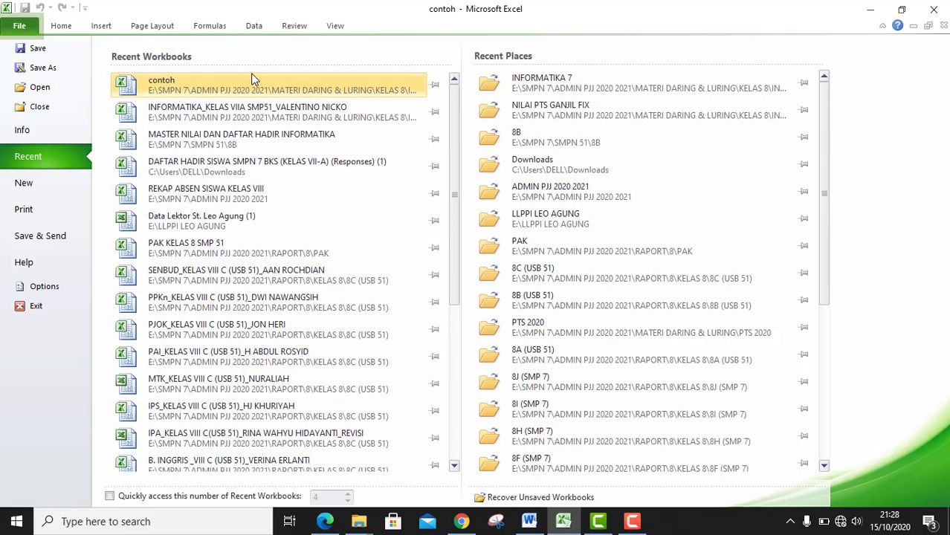
click(37, 186)
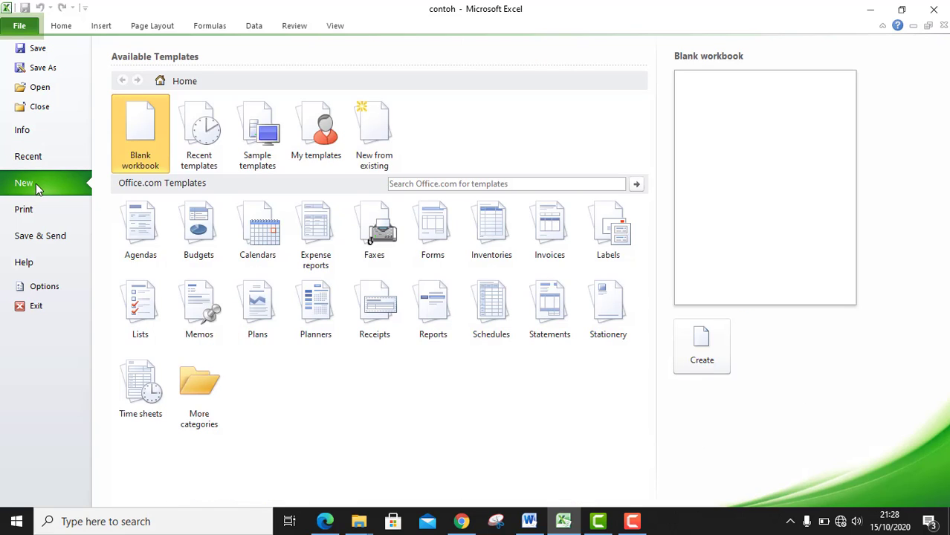
click(38, 215)
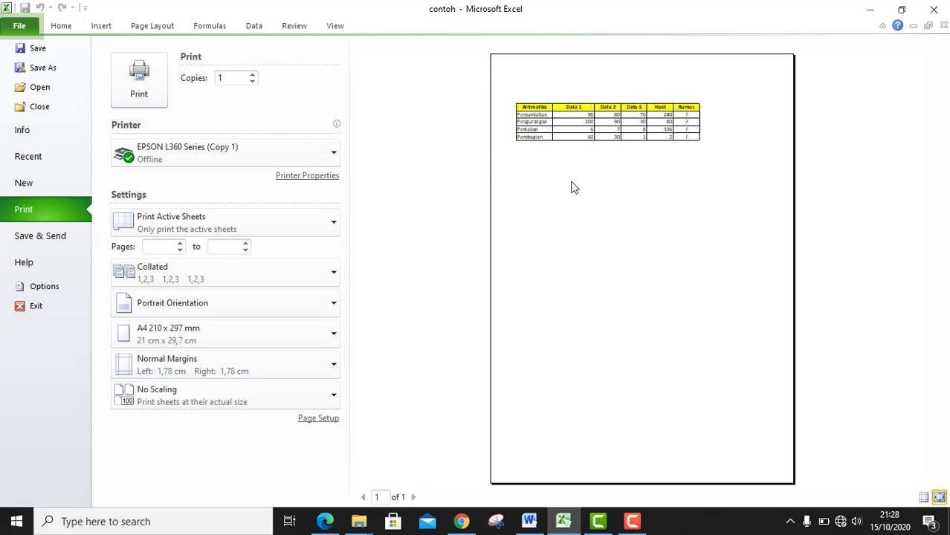
click(29, 243)
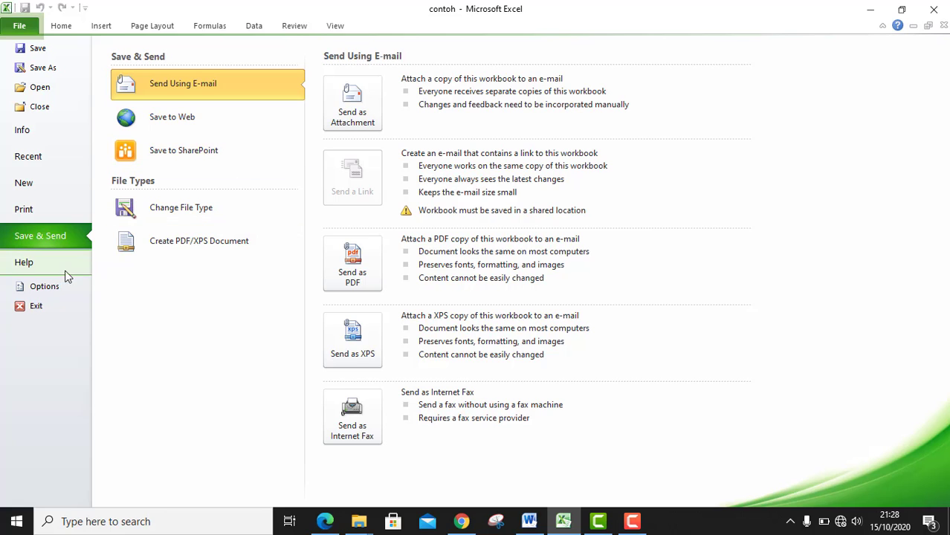
click(29, 263)
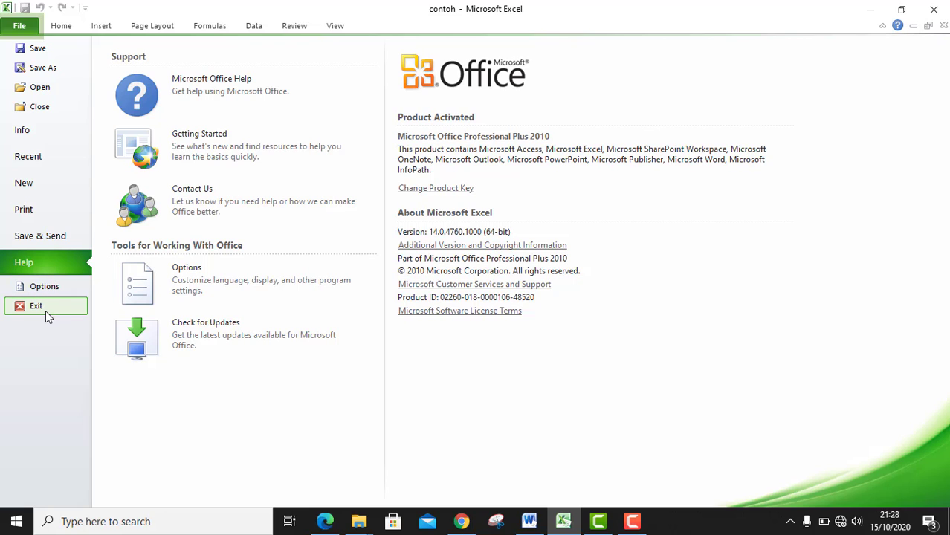
click(67, 31)
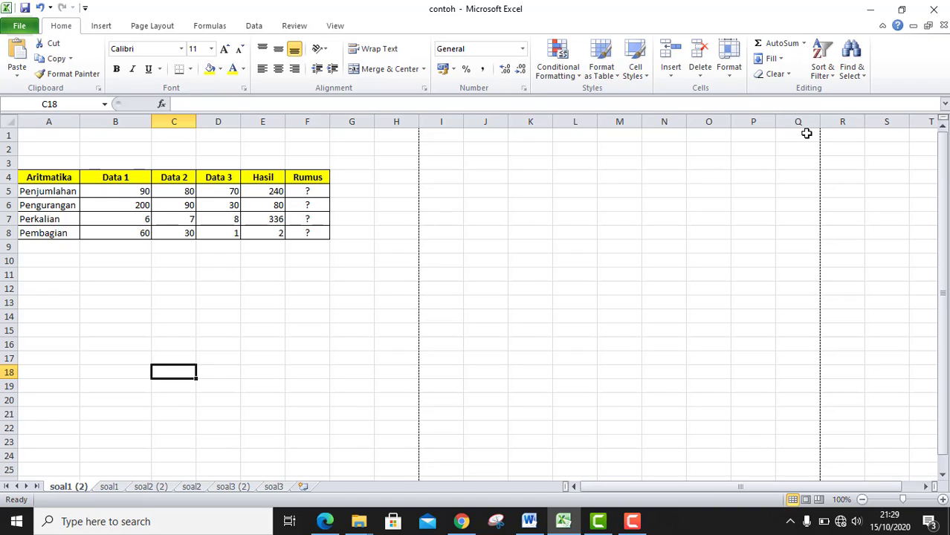
- Examine the command groups for inserting, page layout, formulas, data, reviewing and viewing, and return to the home commands
click(102, 26)
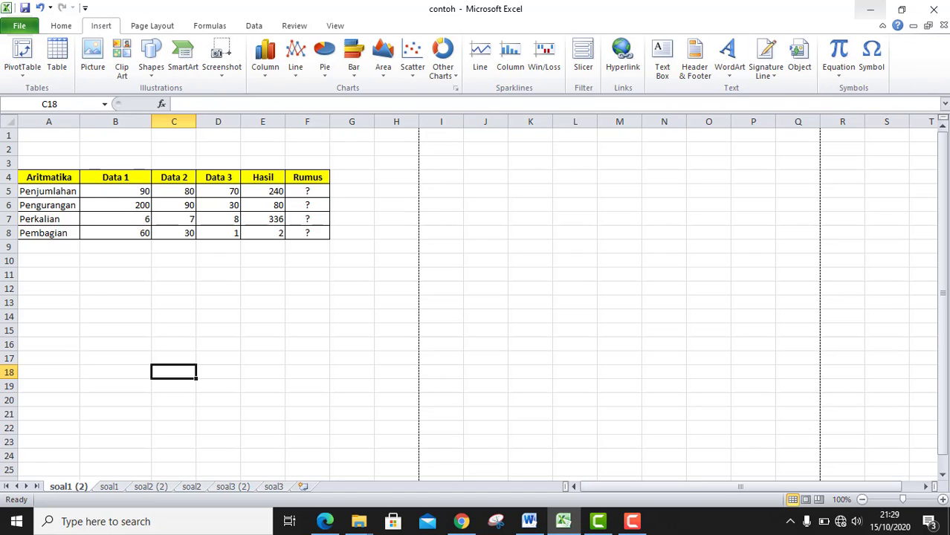
click(141, 26)
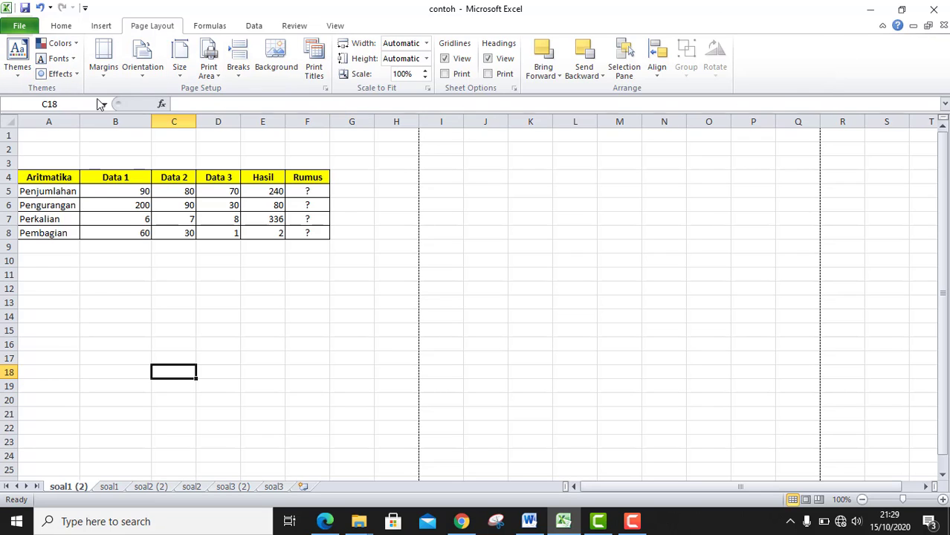
click(211, 26)
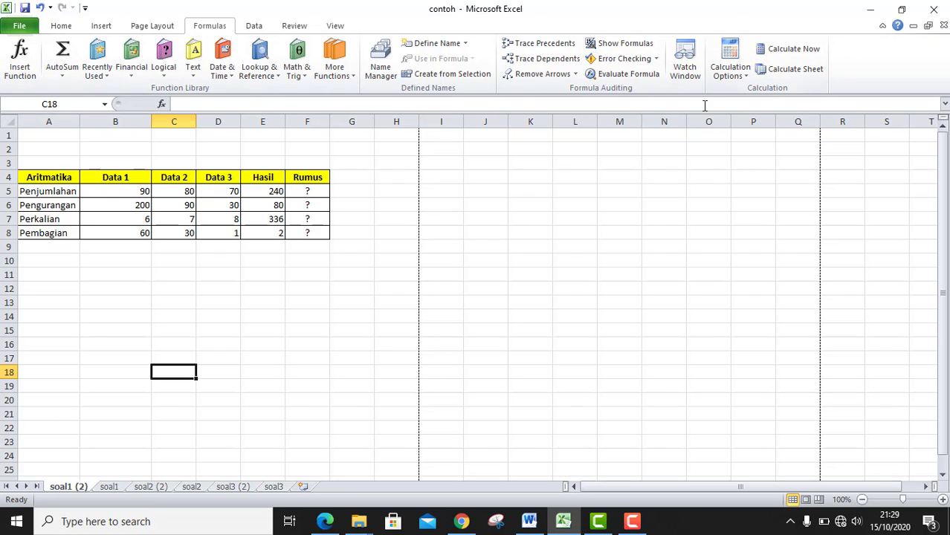
click(252, 28)
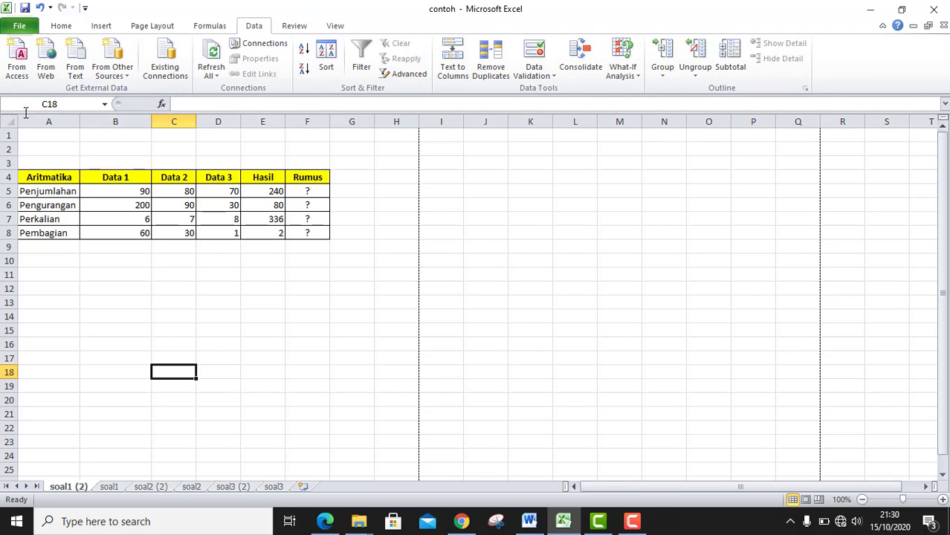
click(208, 27)
click(253, 28)
click(298, 29)
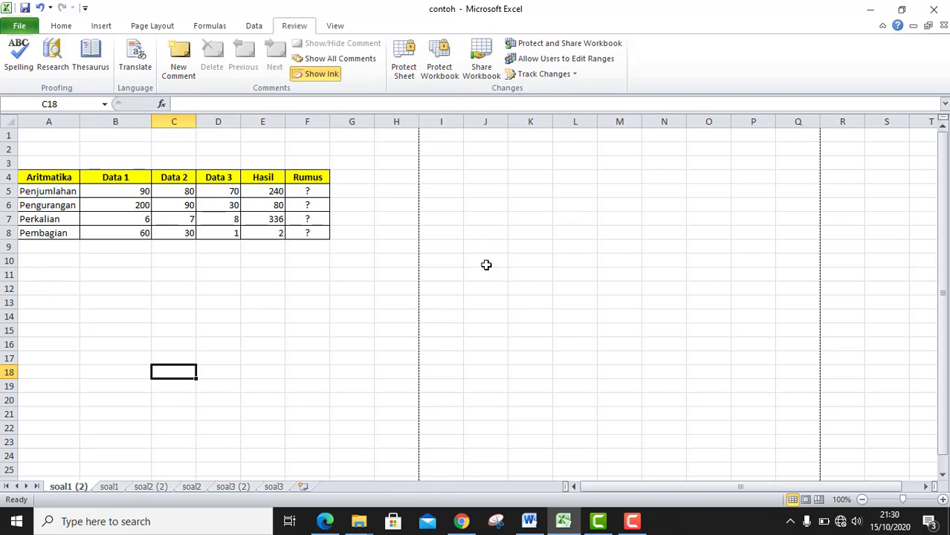
click(335, 26)
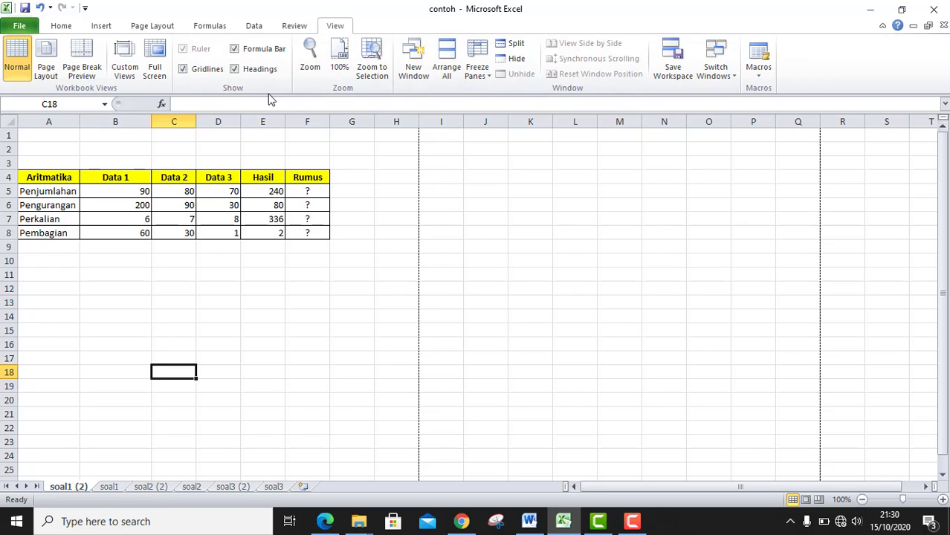
click(10, 63)
click(62, 26)
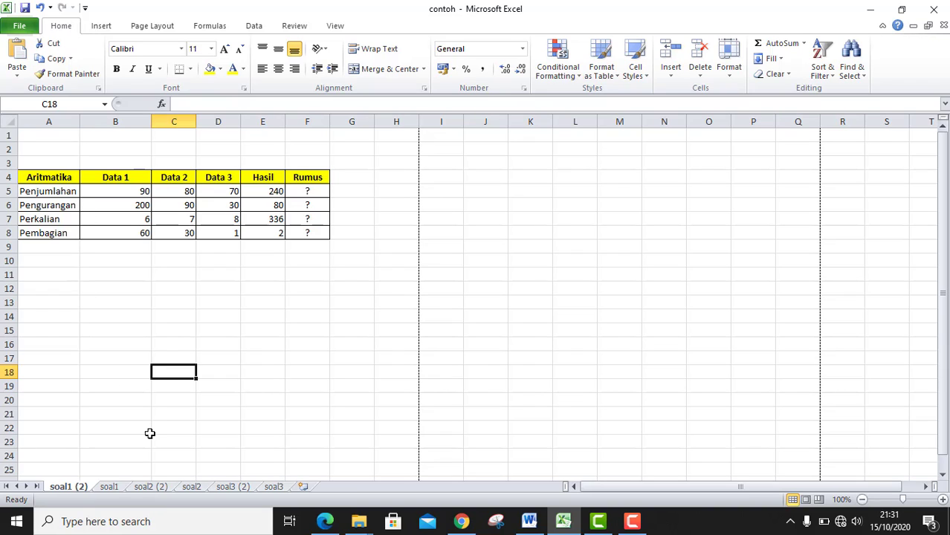
- View the exercise table on sheet soal1 and the matching assignment in the Word document, and return to sheet soal1 (2) in Excel
click(115, 489)
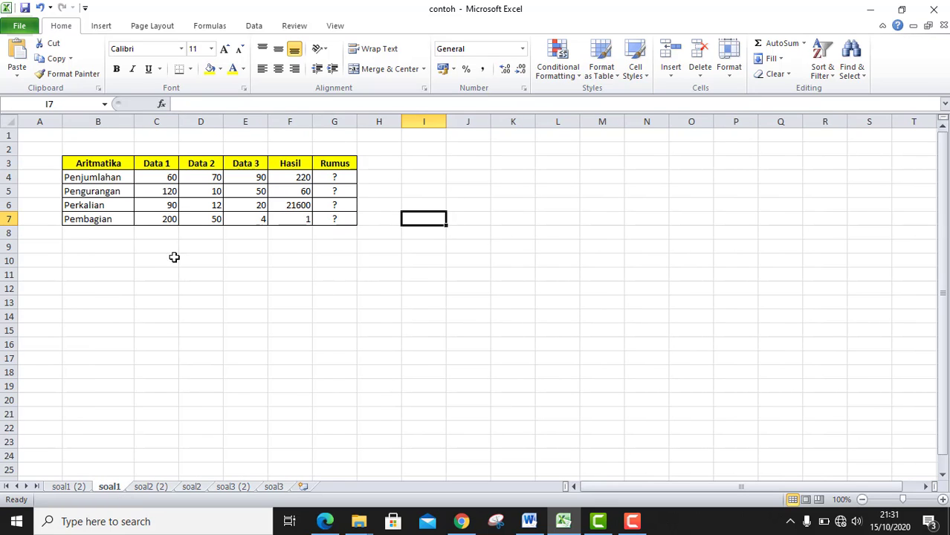
click(67, 487)
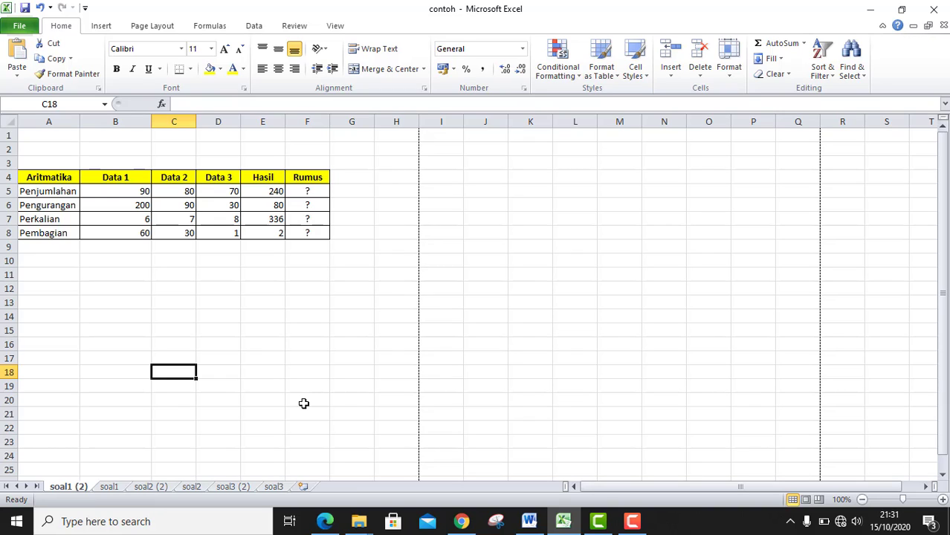
click(528, 519)
scroll(598, 327, up, 7)
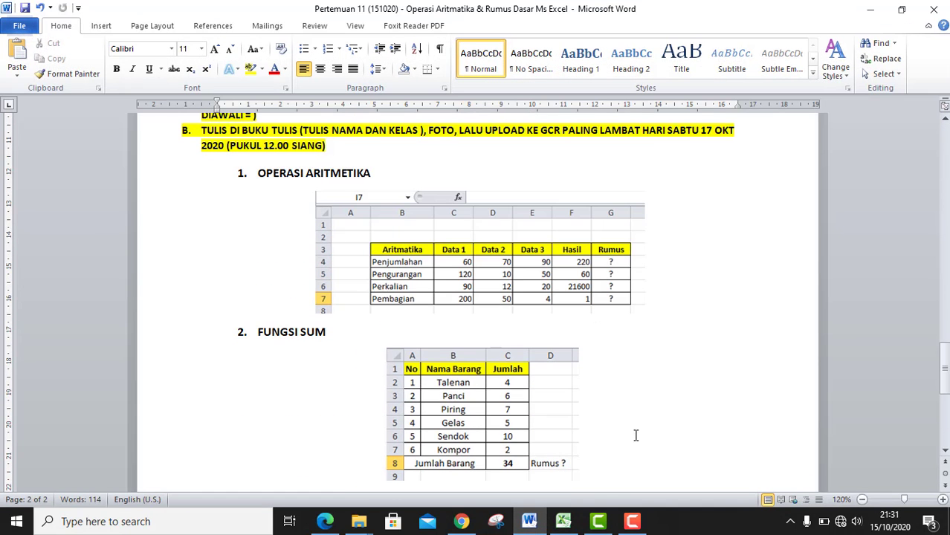
click(563, 522)
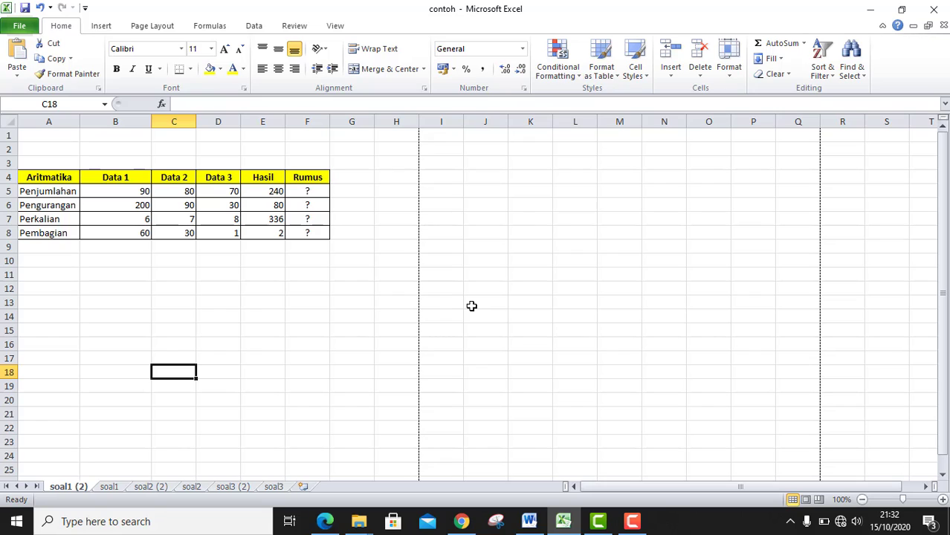
- Try the equals sign as the start of a formula in cell G5 and discard the entry
click(352, 191)
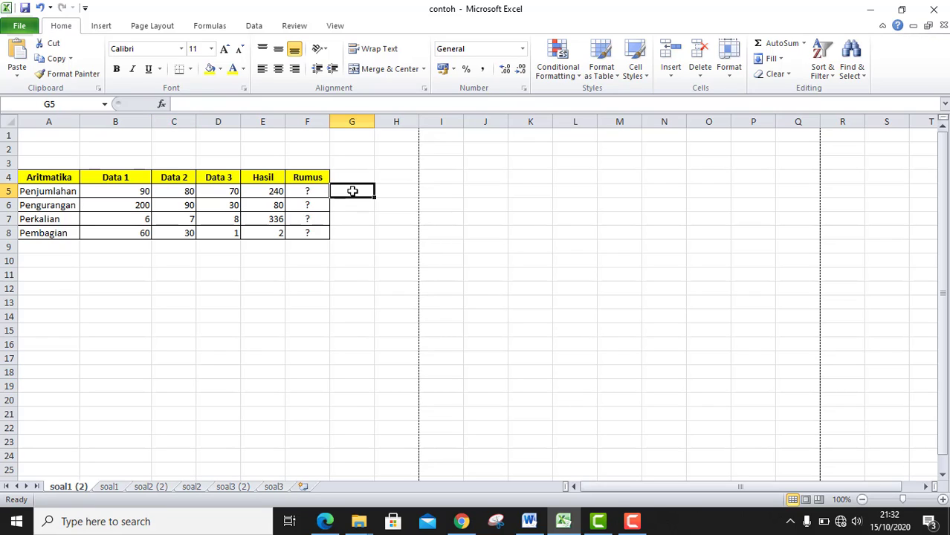
text(=)
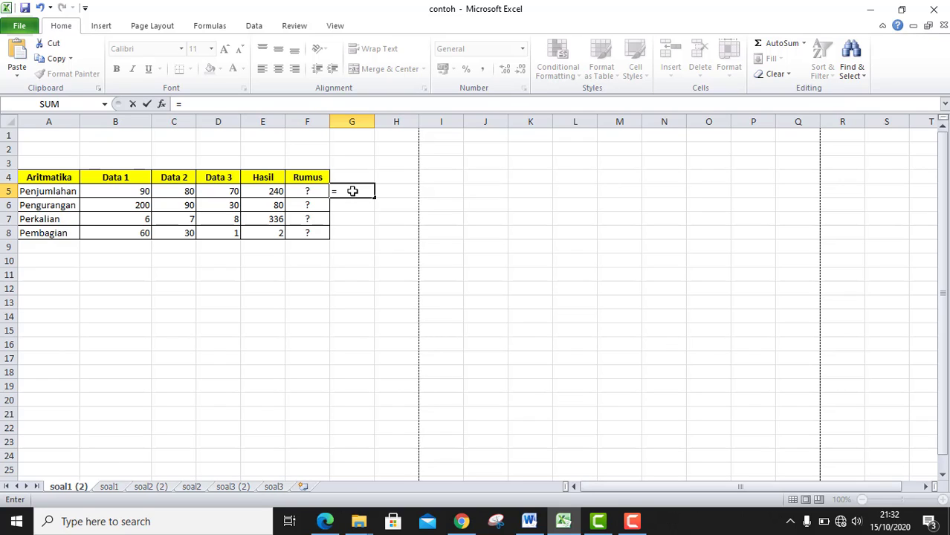
key(Escape)
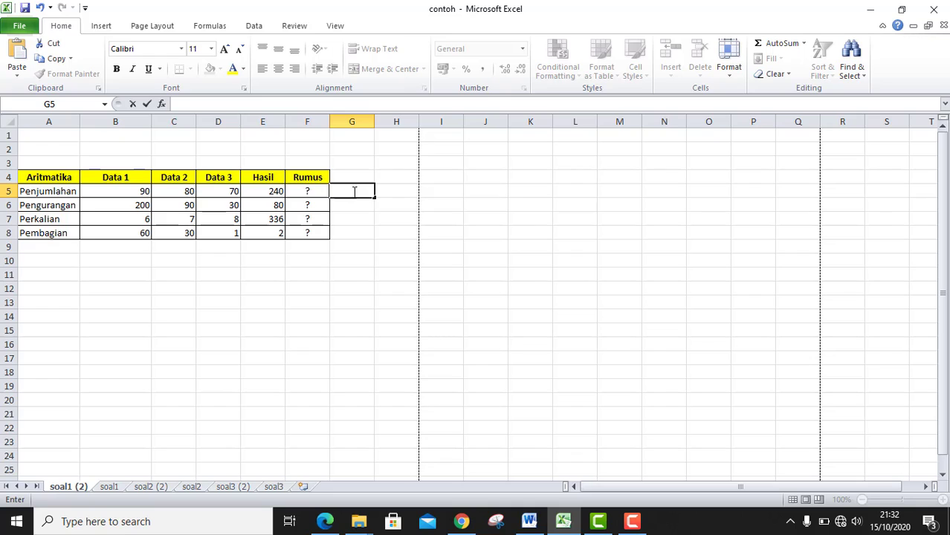
click(431, 304)
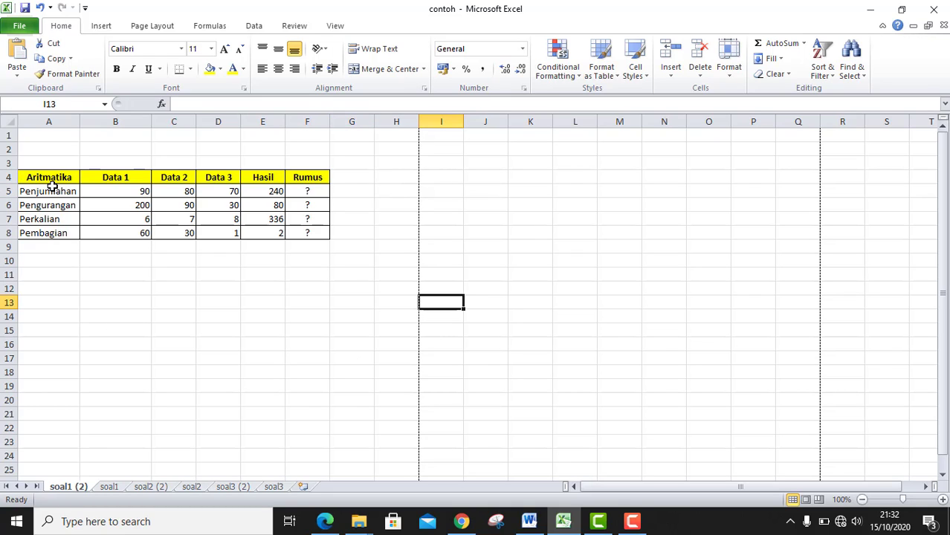
- Try the plus sign for addition in cell G5 of the Penjumlahan row and discard the entry
click(361, 190)
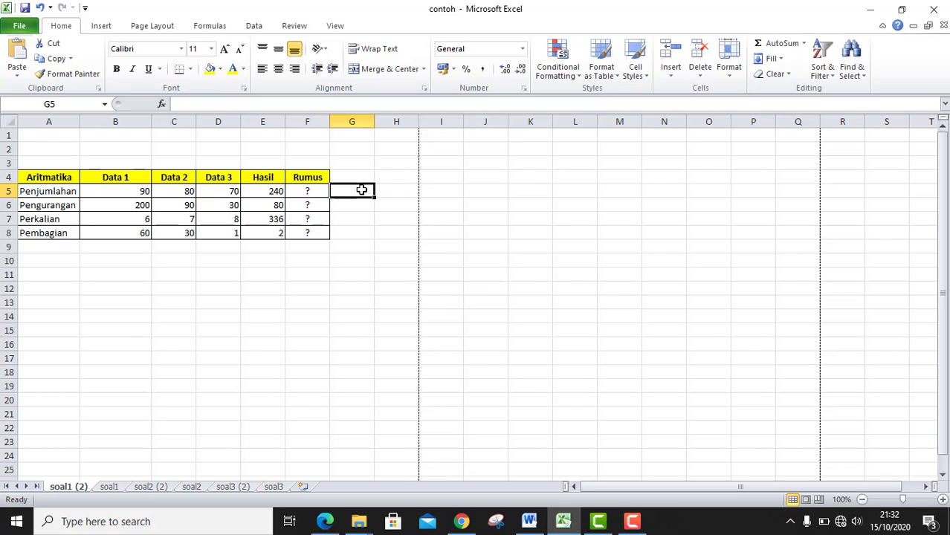
text(+)
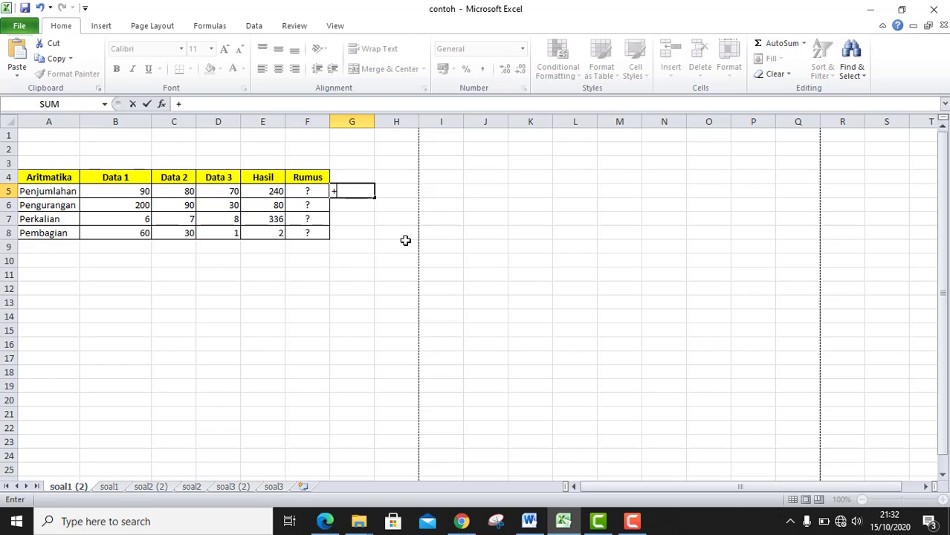
click(336, 205)
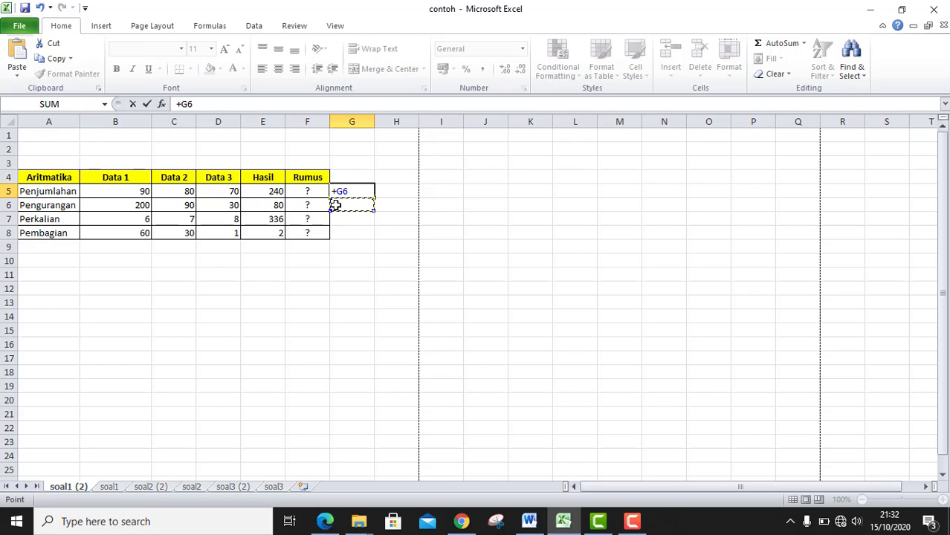
key(BackSpace)
key(Escape)
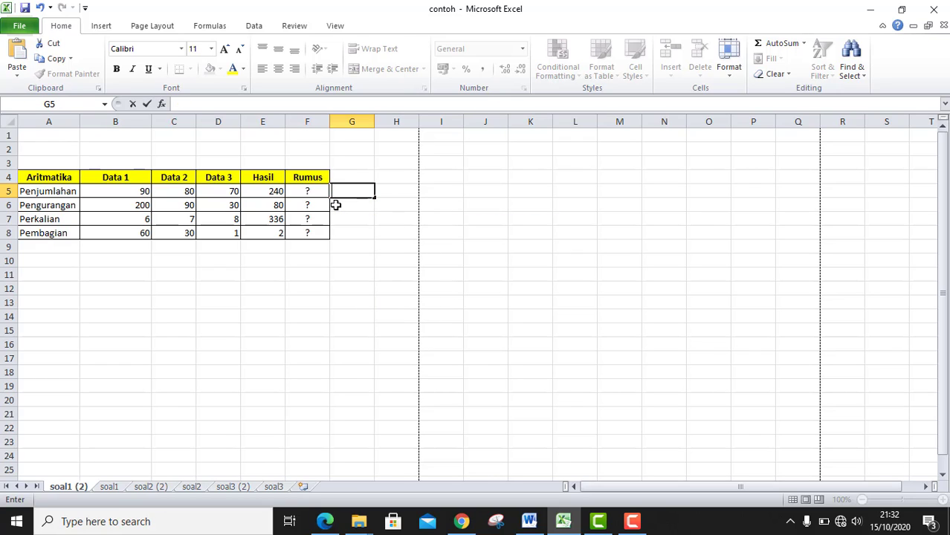
- Try the minus sign for subtraction in cells G5 and G6 and discard both entries
text(-)
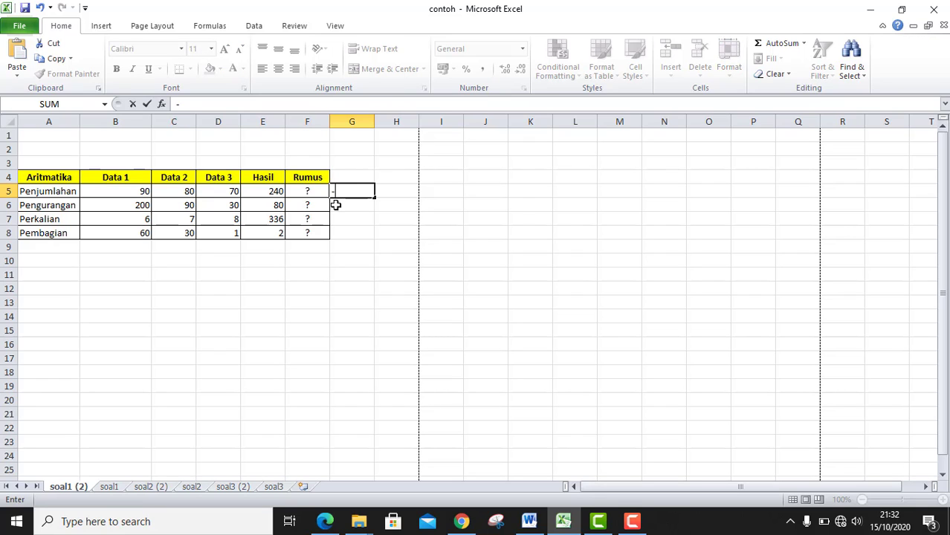
key(Escape)
click(337, 205)
text(-)
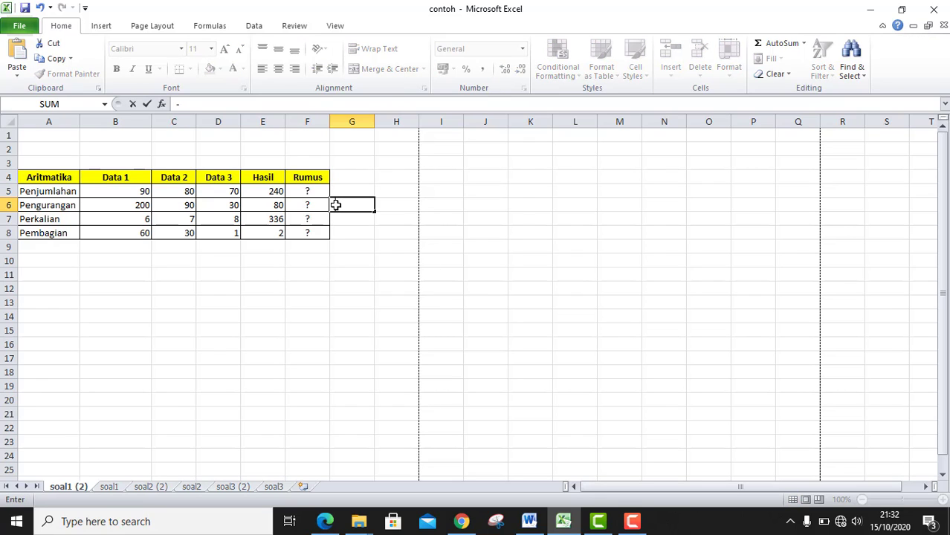
key(Escape)
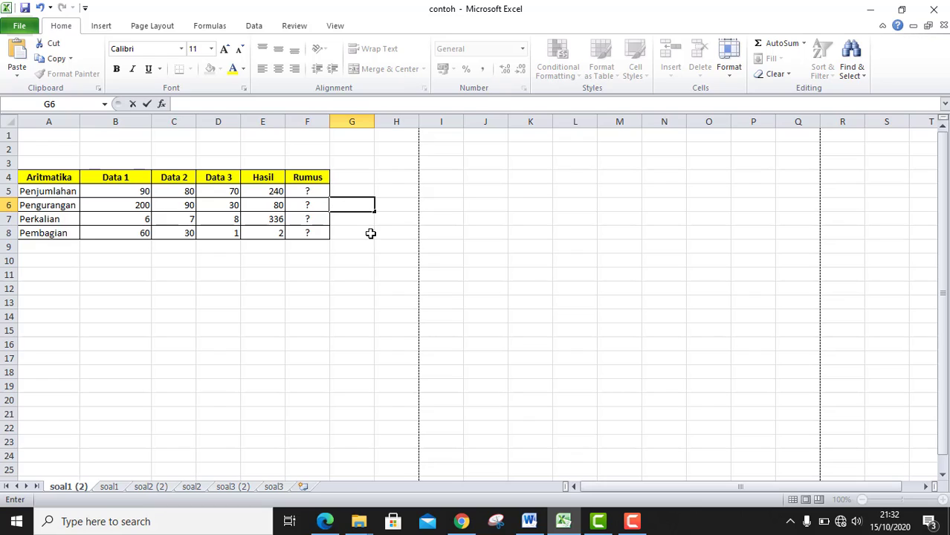
- Try the asterisk for multiplication in cell G7 of the Perkalian row and clear it
click(355, 219)
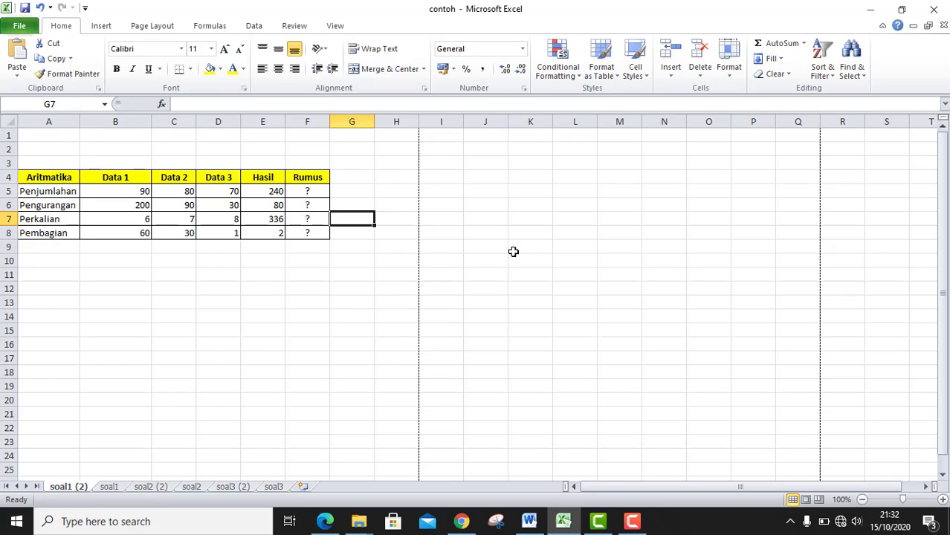
text(*)
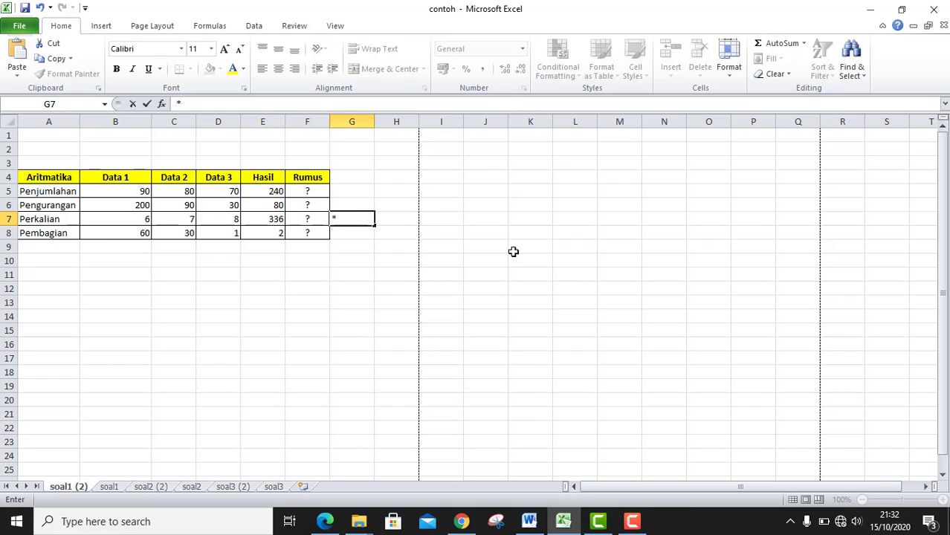
key(BackSpace)
- Try a colon and a slash as the division sign in cell G8 of the Pembagian row, leaving the cell empty
click(354, 235)
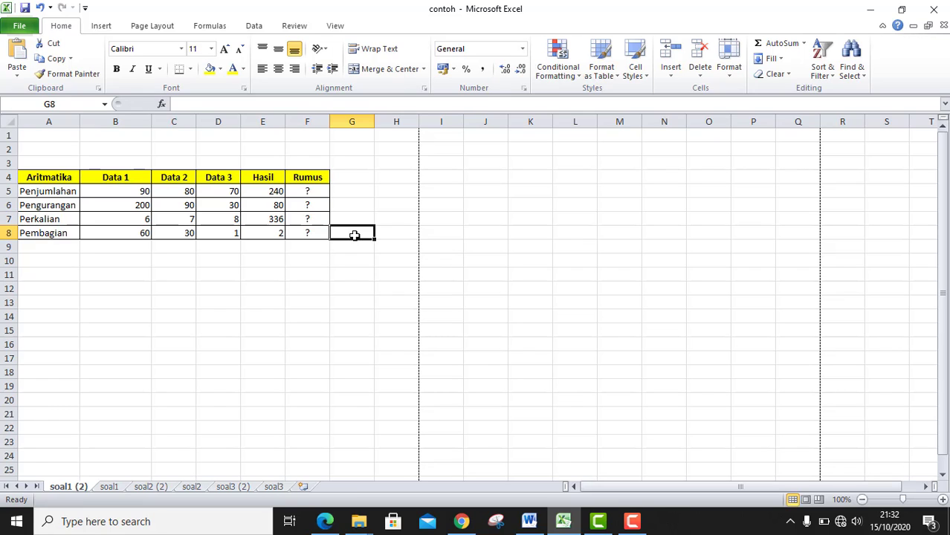
text(:)
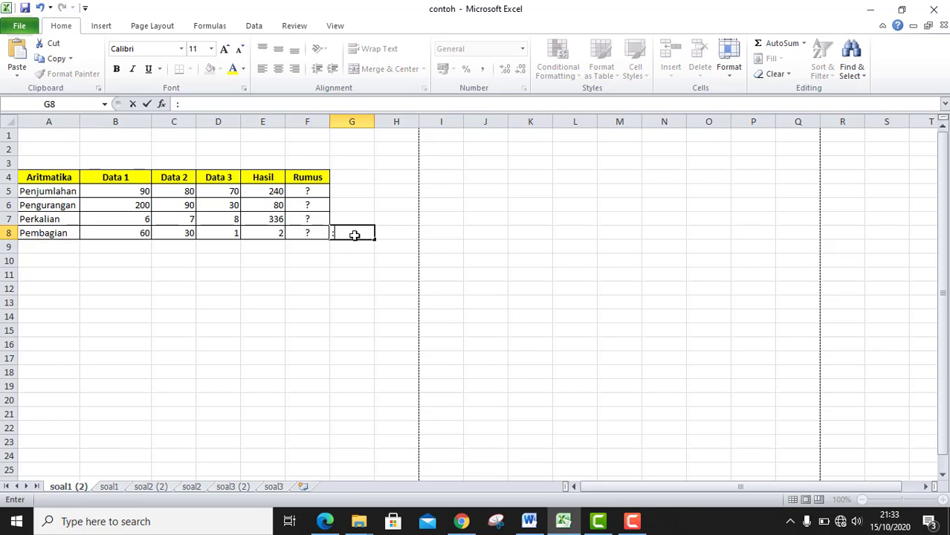
key(BackSpace)
text(/)
click(379, 287)
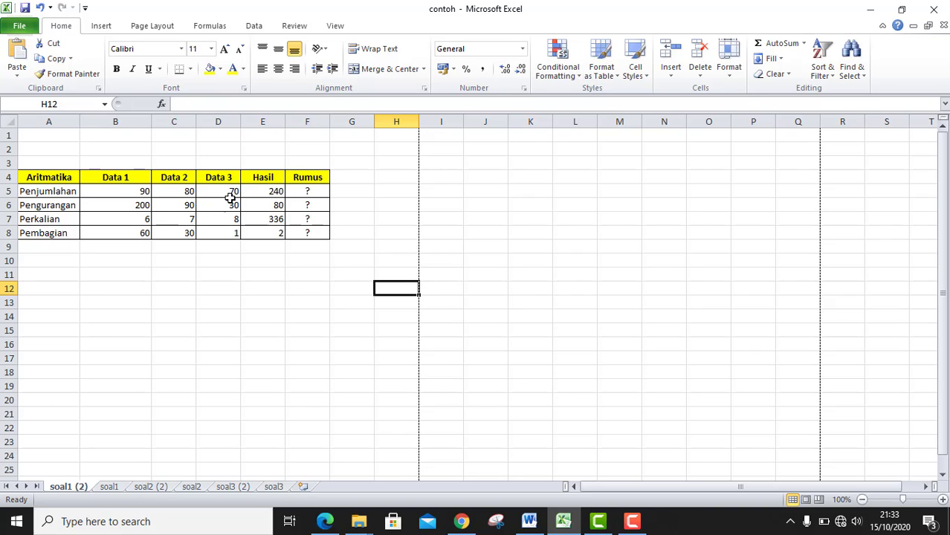
- Enter the addition formula =B5+C5+D5 in cell G5 of the Penjumlahan row by picking the referenced data cells
click(269, 193)
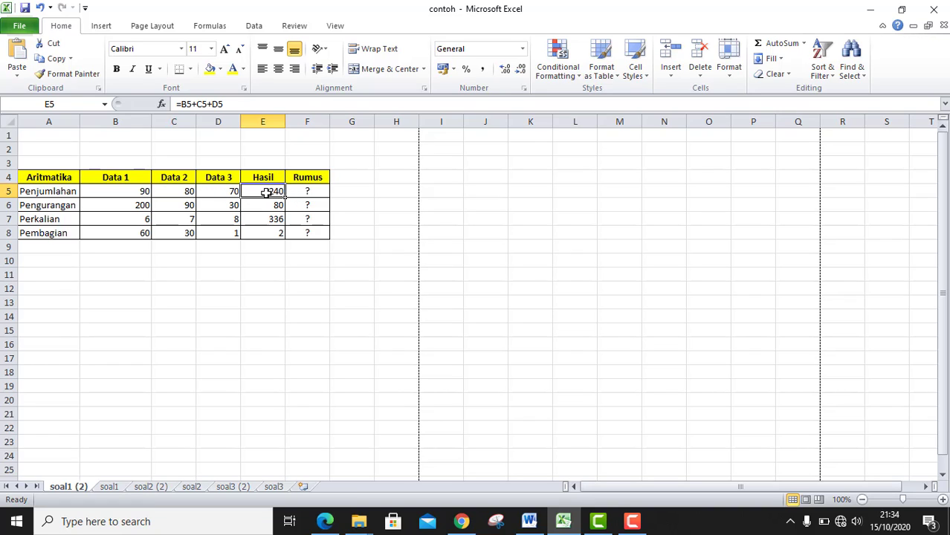
click(358, 193)
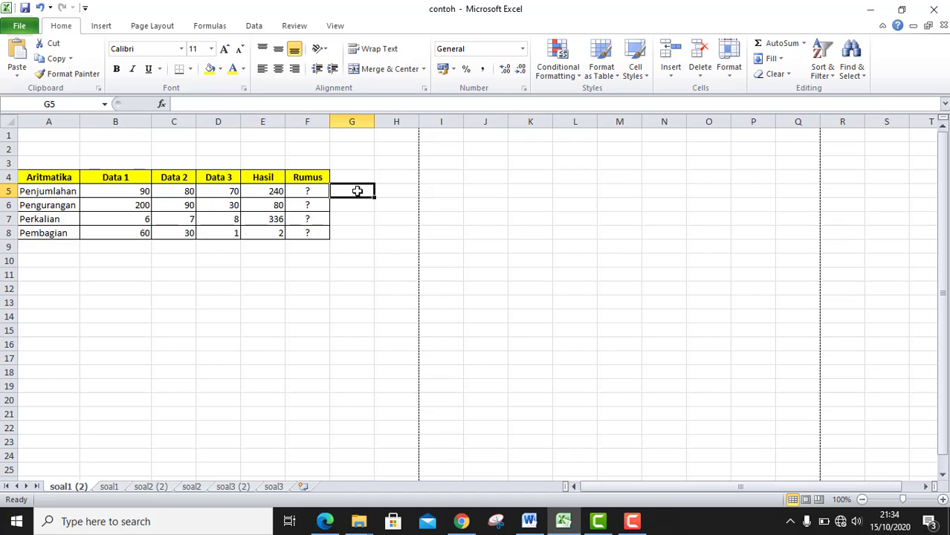
text(=)
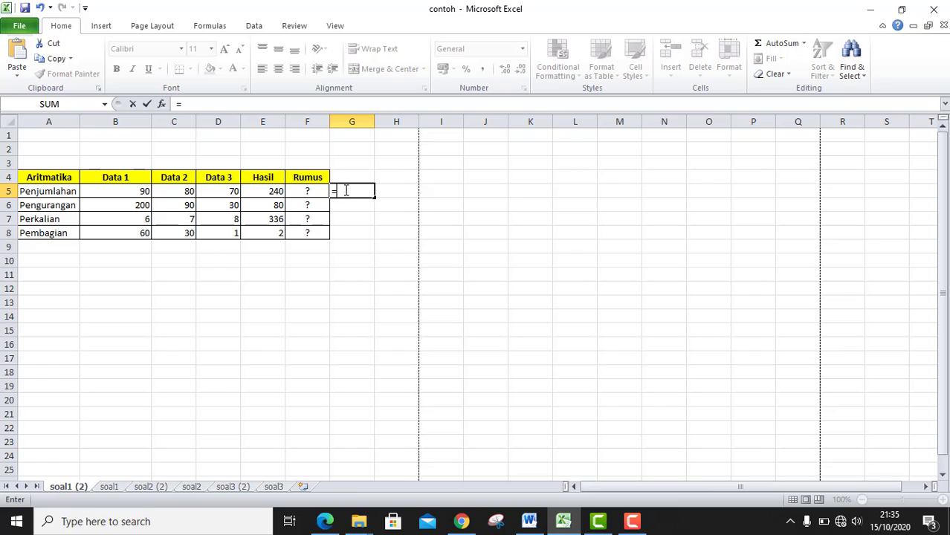
click(143, 191)
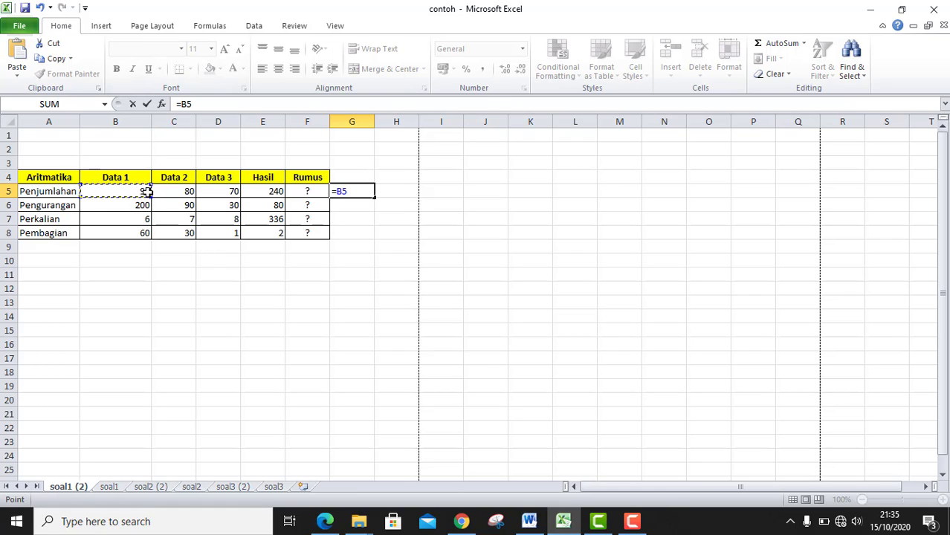
text(+)
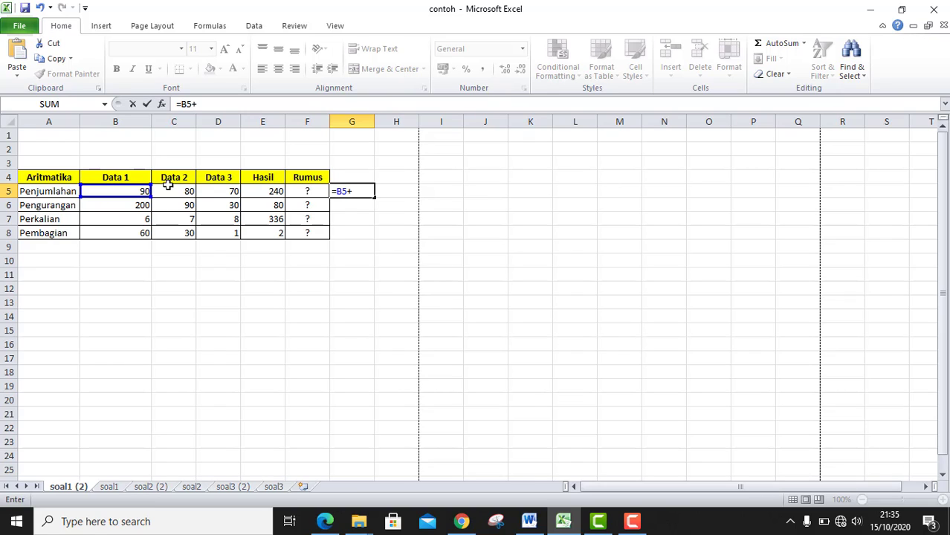
click(191, 192)
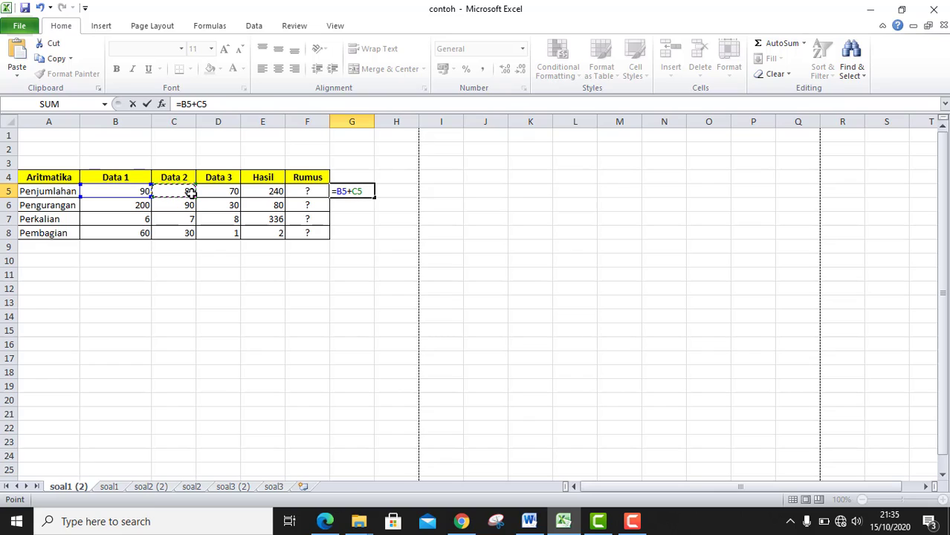
text(+)
click(221, 192)
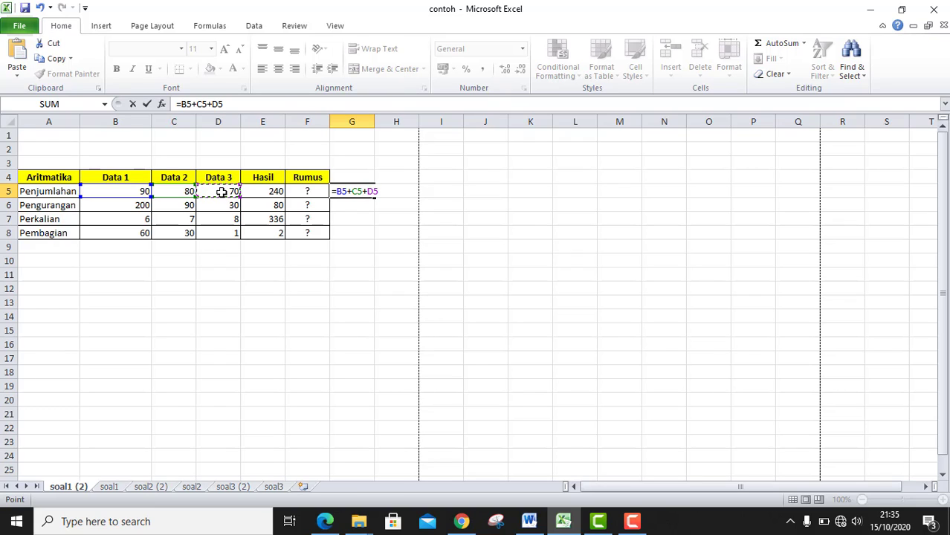
key(Return)
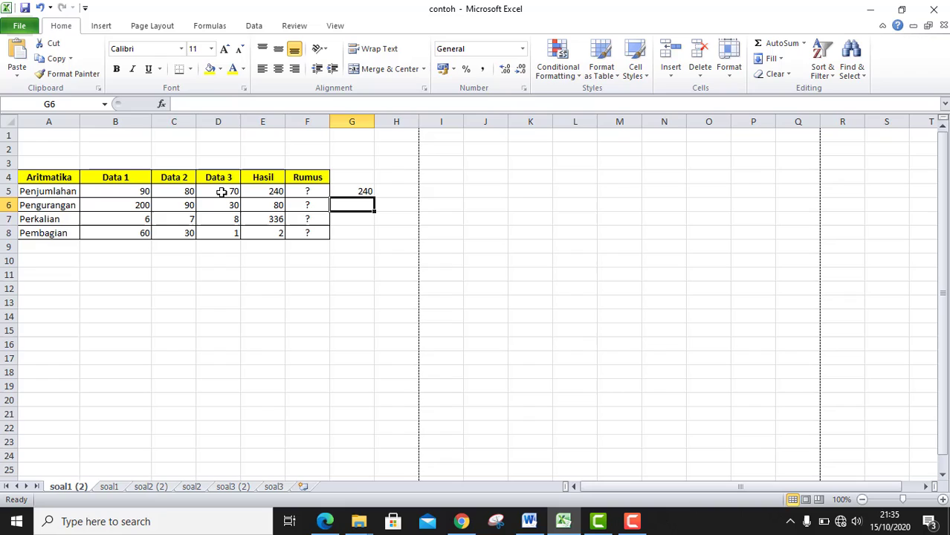
- Replace the content of cell G5 by writing out the addition formula =B5+C5+D5 with its cell references
click(362, 188)
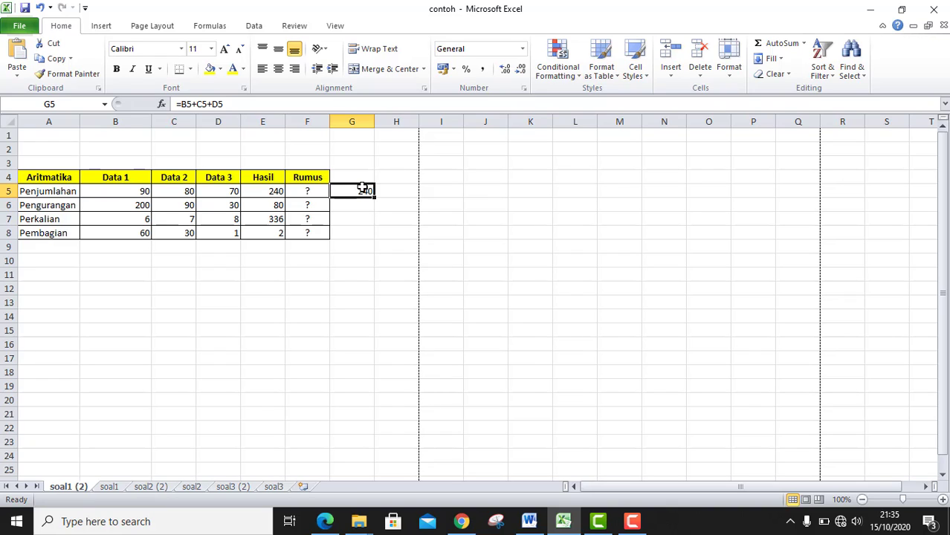
double_click(363, 189)
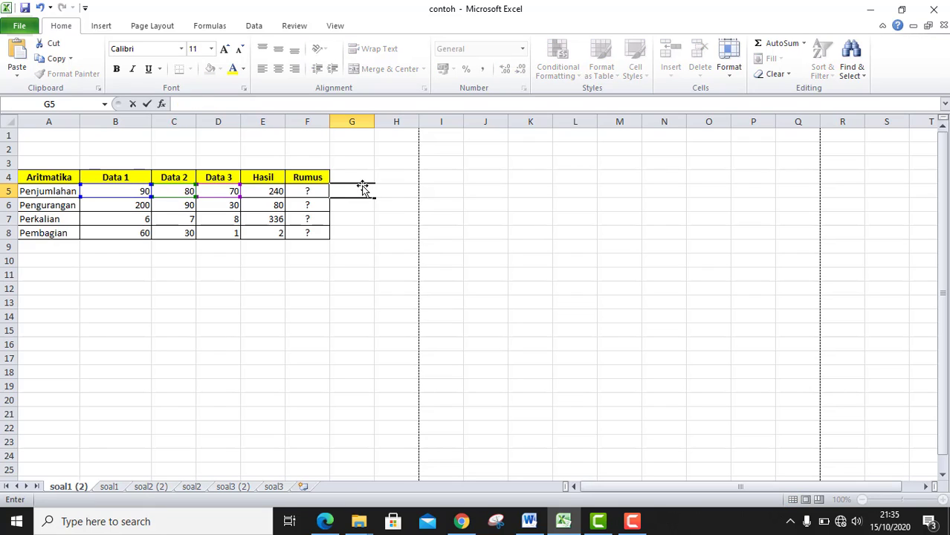
text(=)
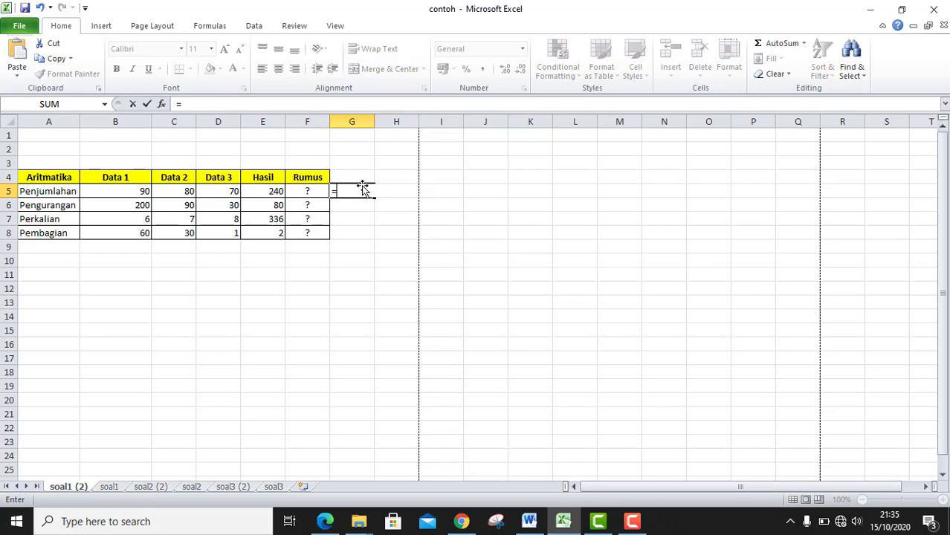
text(C5)
key(BackSpace)
key(BackSpace)
text(B5)
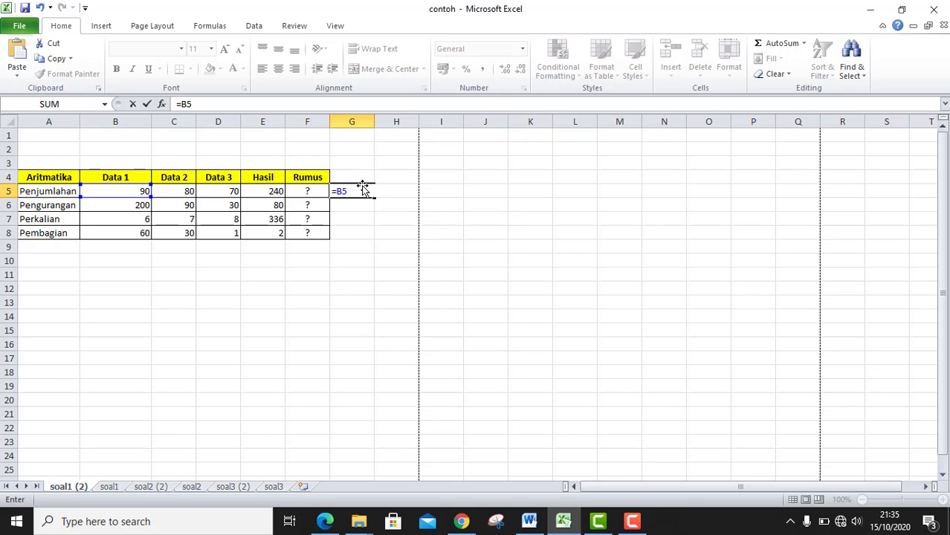
text(+C5+D5)
key(Return)
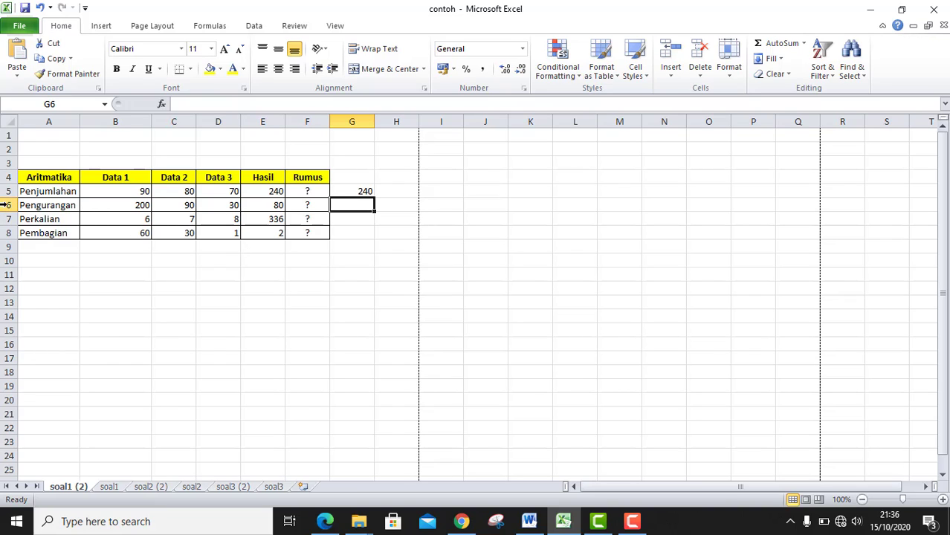
- Check the Hasil formula of the Pengurangan row and enter =B6-C6-D6 in cell G6
click(274, 204)
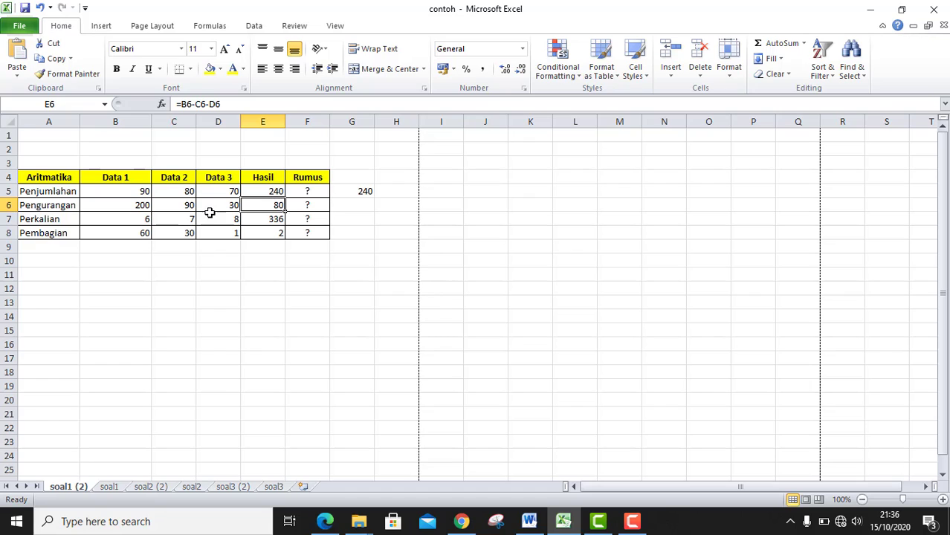
click(351, 205)
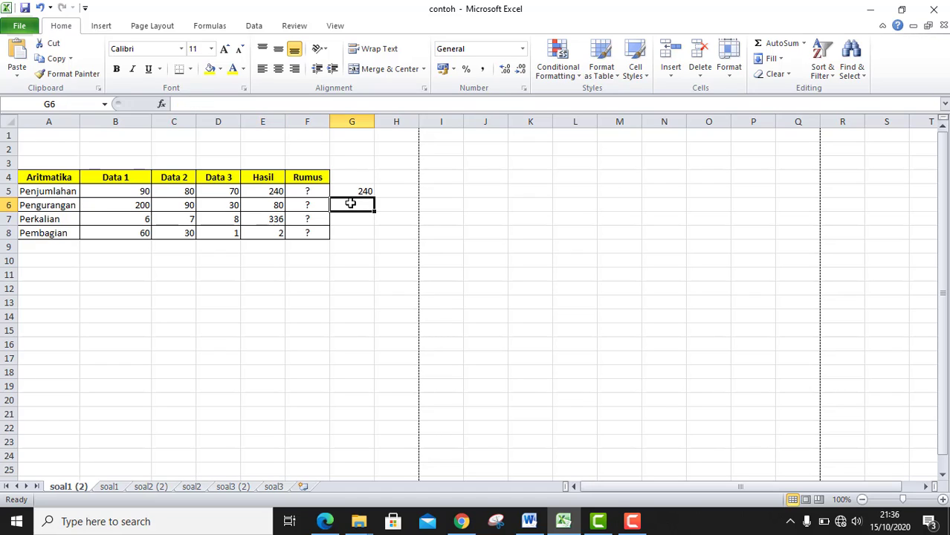
text(=)
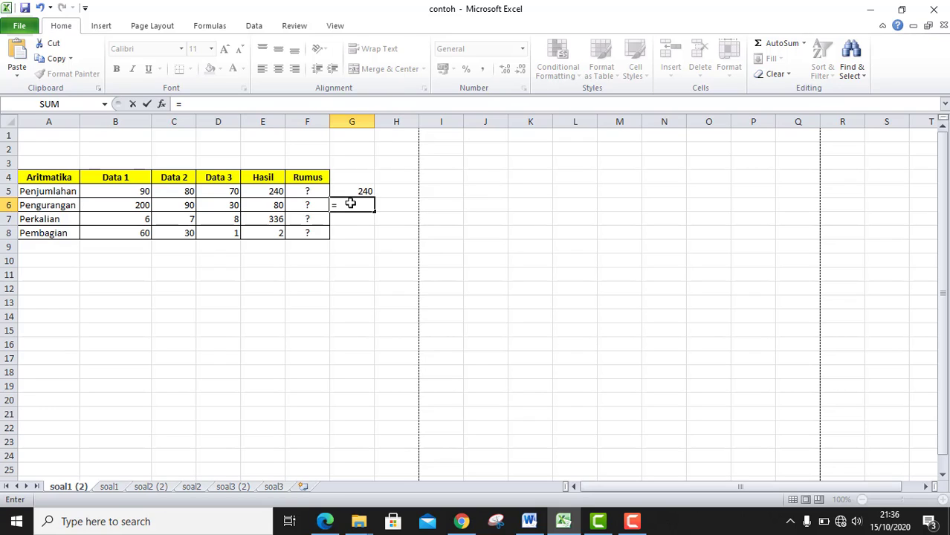
text(B6)
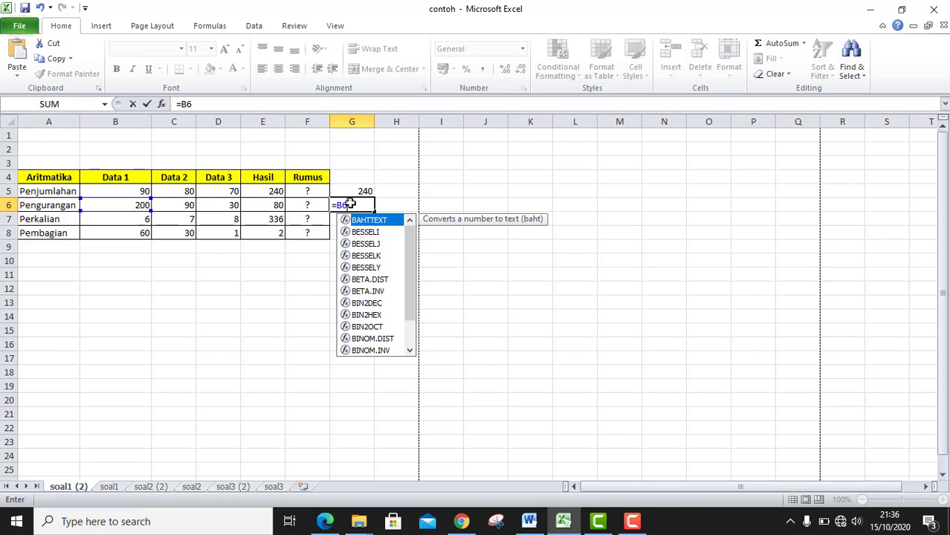
text(-C)
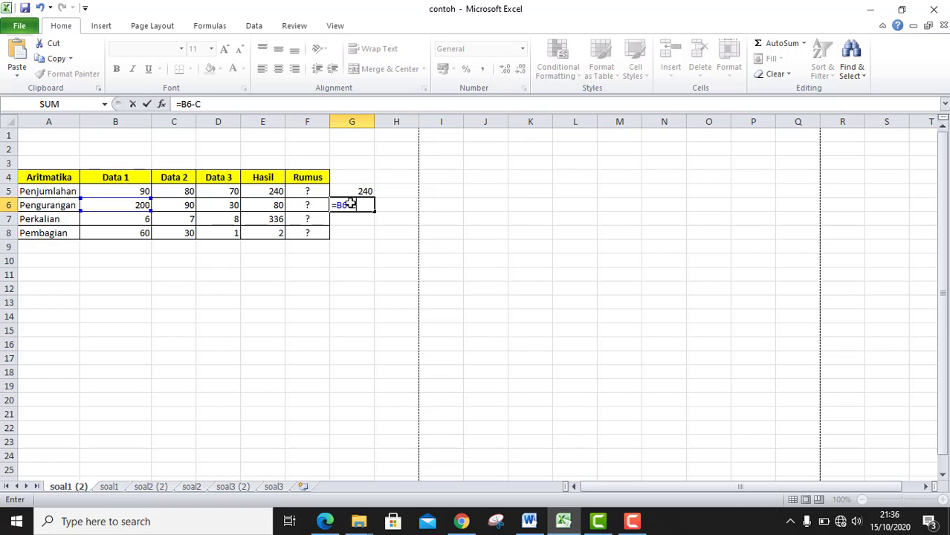
text(6-D6)
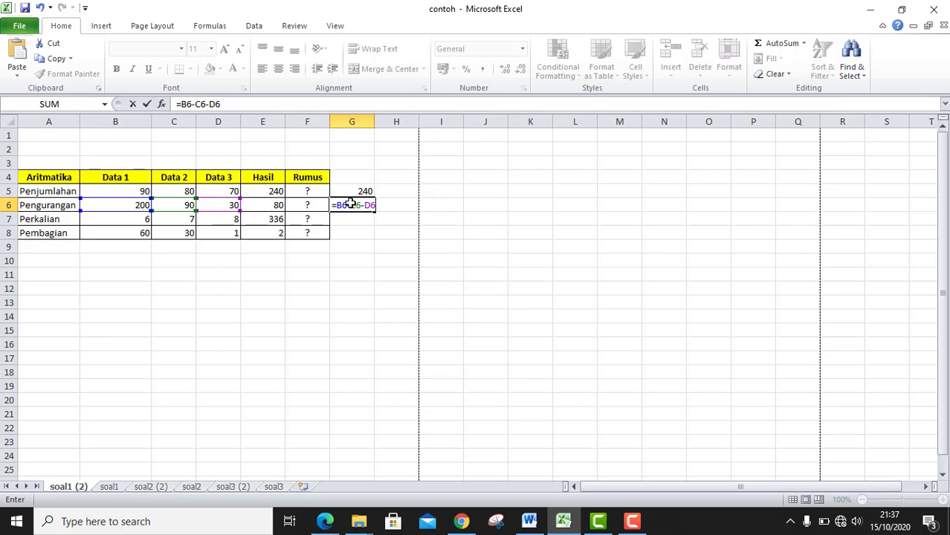
key(Return)
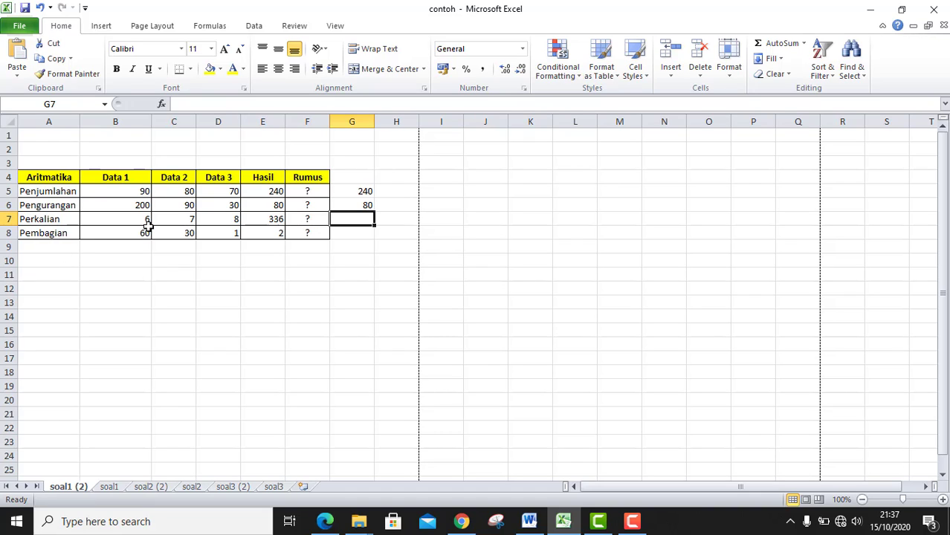
- Enter the multiplication formula =B7*C7*D7 in cell G7 of the Perkalian row and compare it with the row's Hasil formula
click(262, 220)
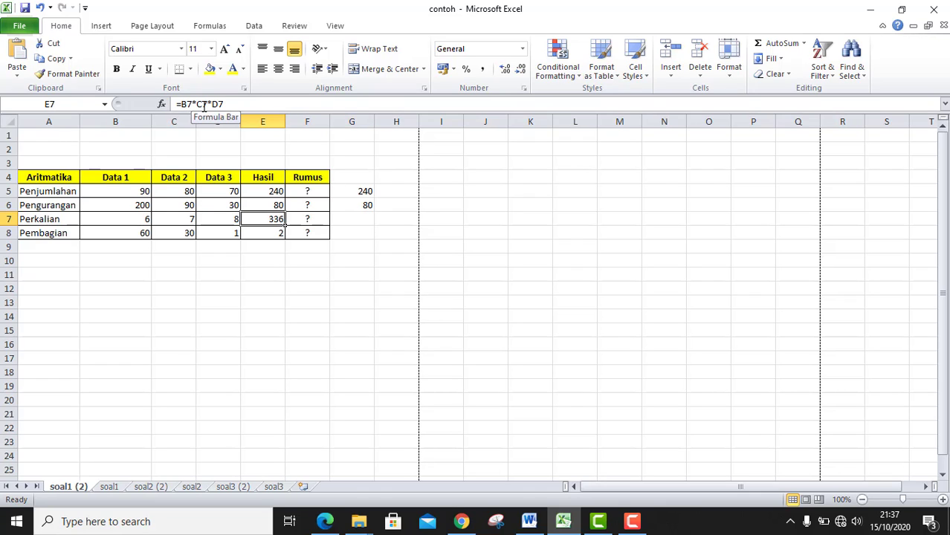
click(367, 217)
text(=)
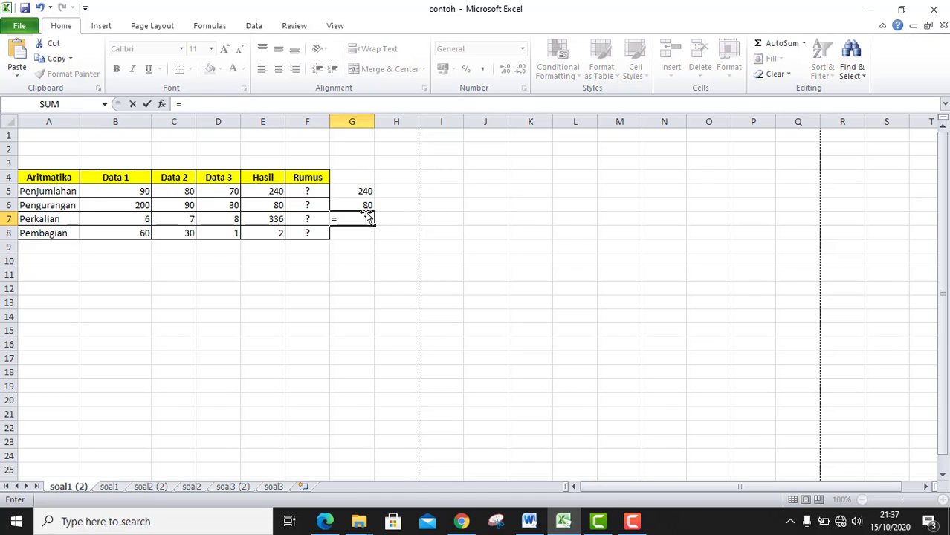
text(B7*C)
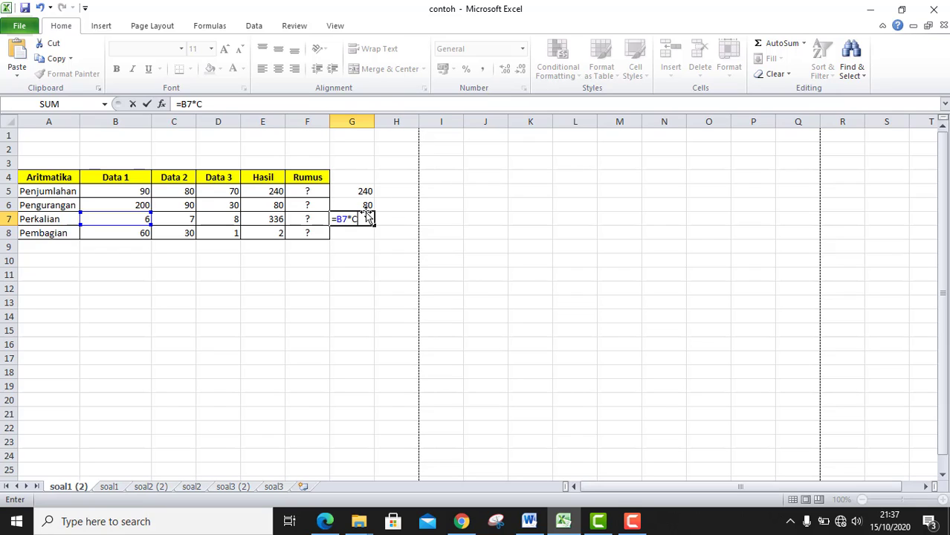
text(7*D7)
key(Return)
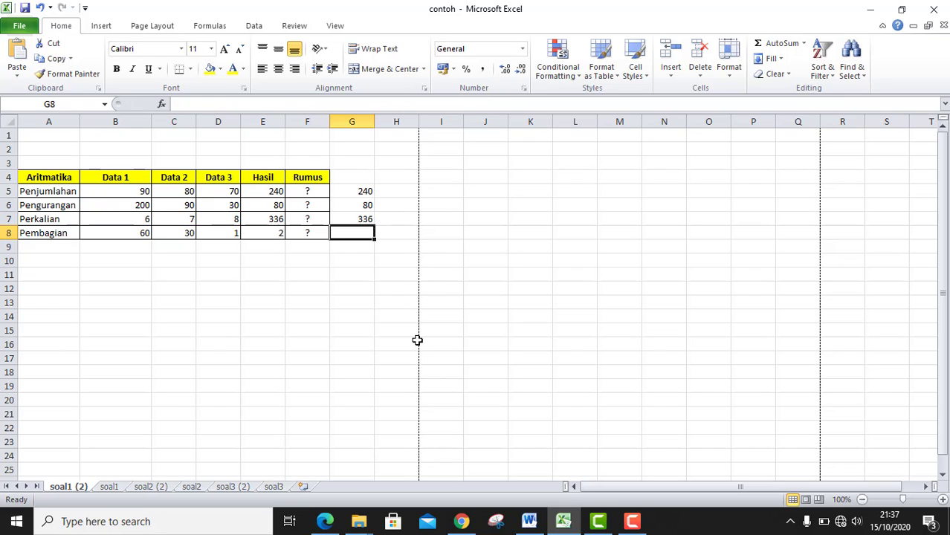
click(255, 218)
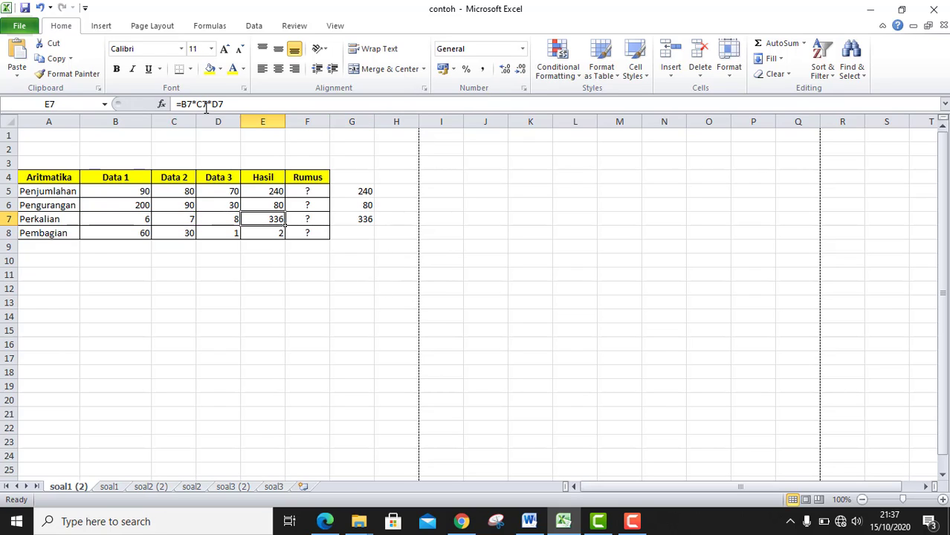
- Enter the division formula =B8/C8/D8 in cell G8 of the Pembagian row
click(360, 232)
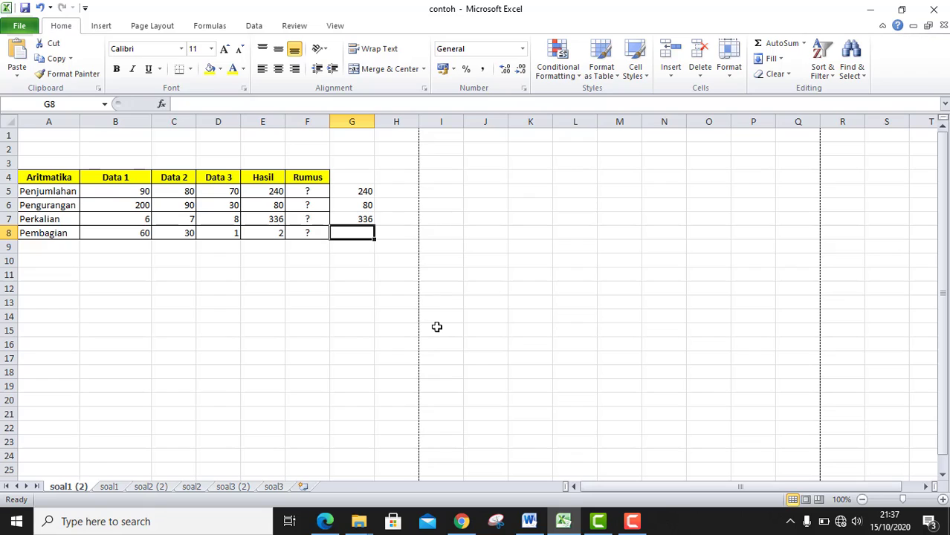
text(=)
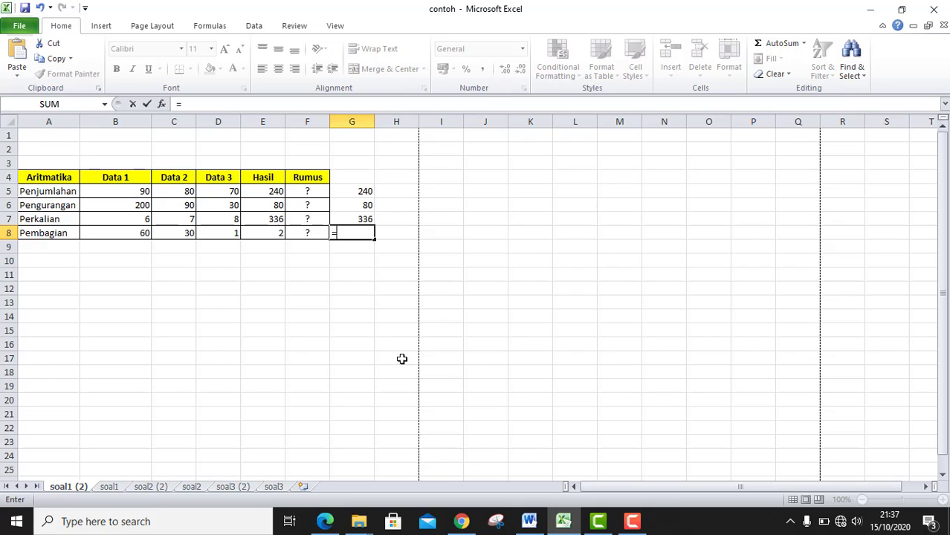
text(B8)
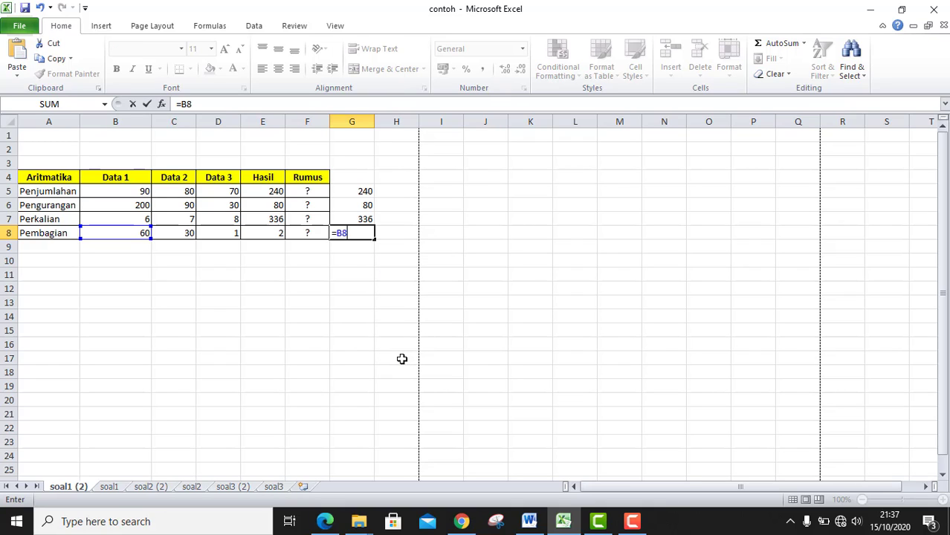
text(/C8)
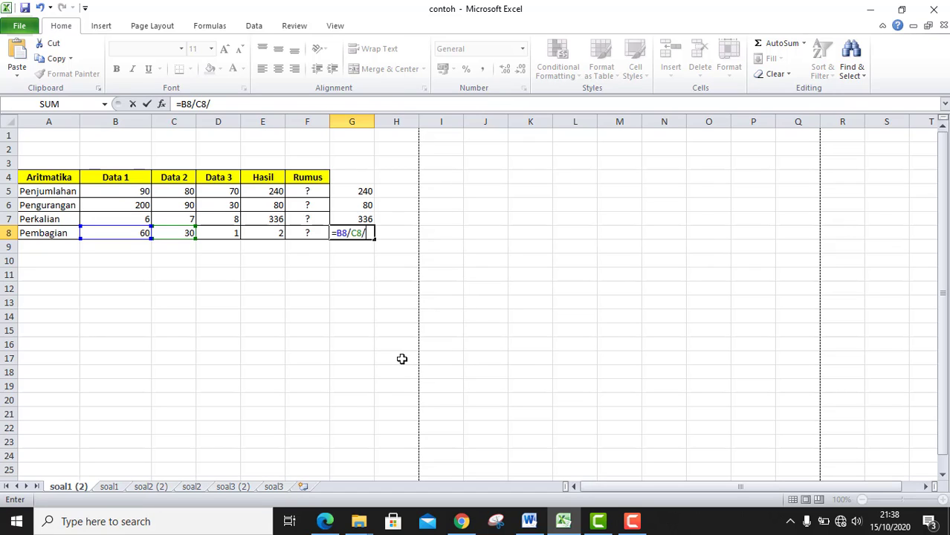
text(/D8)
key(Return)
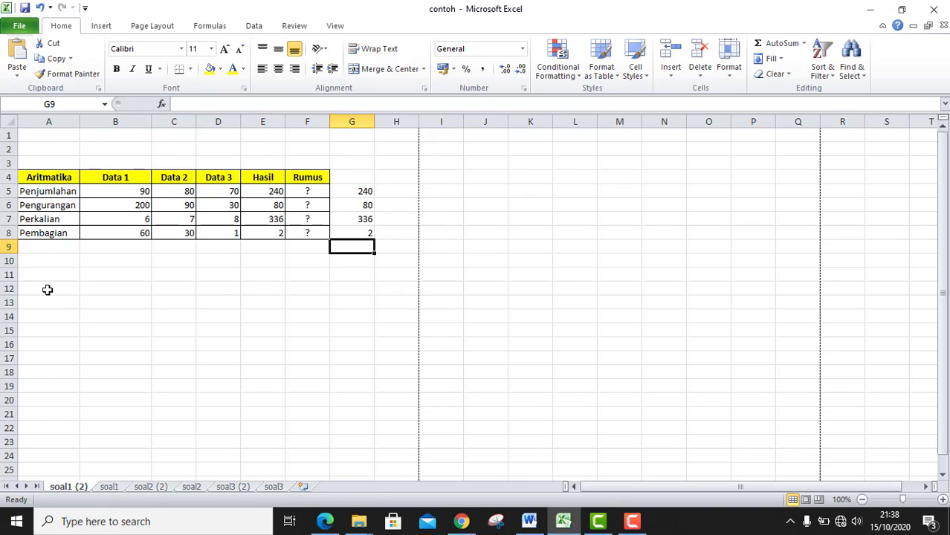
- Review the Hasil formulas in cells E5 to E8 of the soal1 (2) sheet and show the exercise table on the soal1 sheet
click(110, 489)
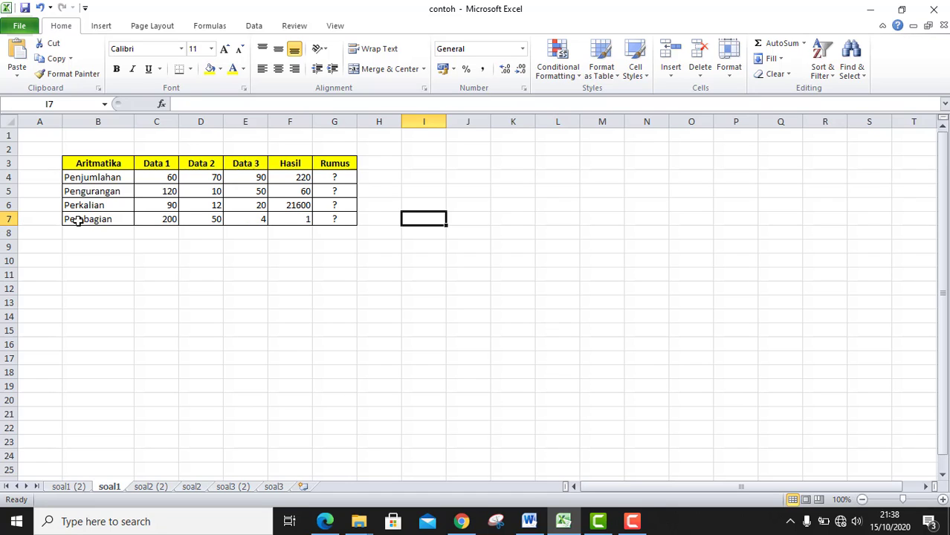
click(71, 488)
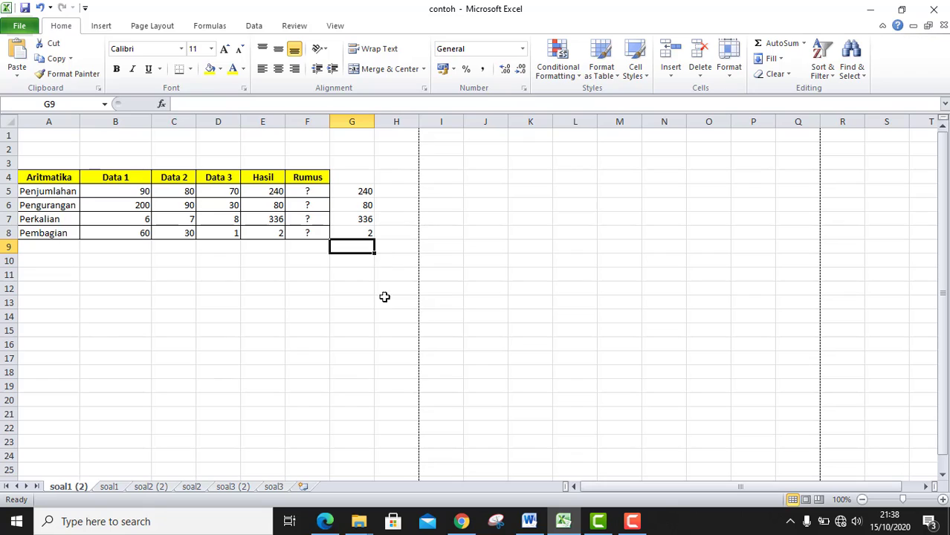
click(271, 192)
click(273, 204)
click(273, 219)
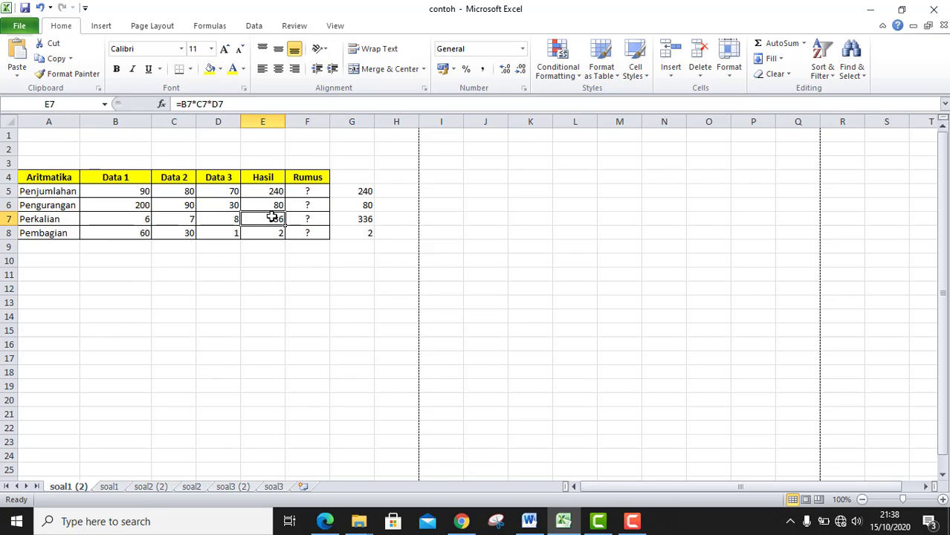
click(276, 233)
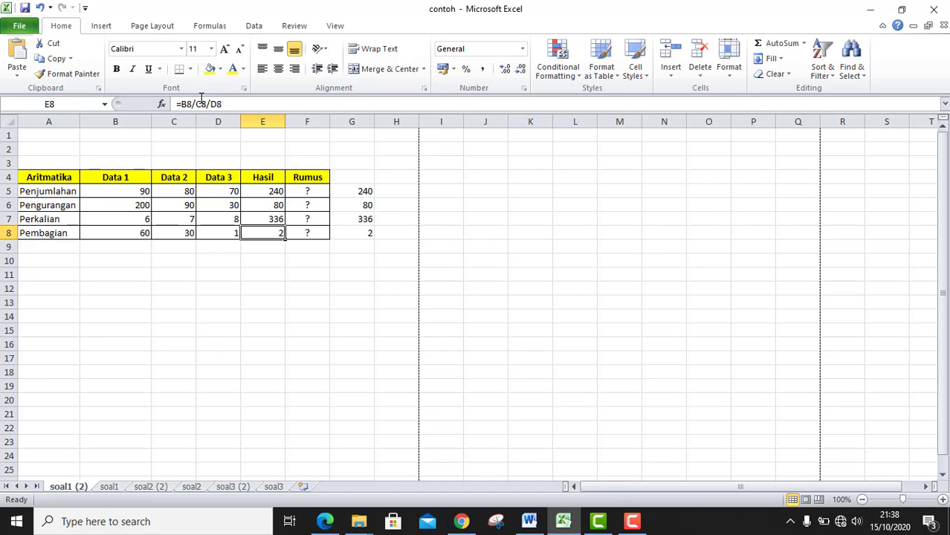
click(278, 191)
click(278, 236)
click(110, 488)
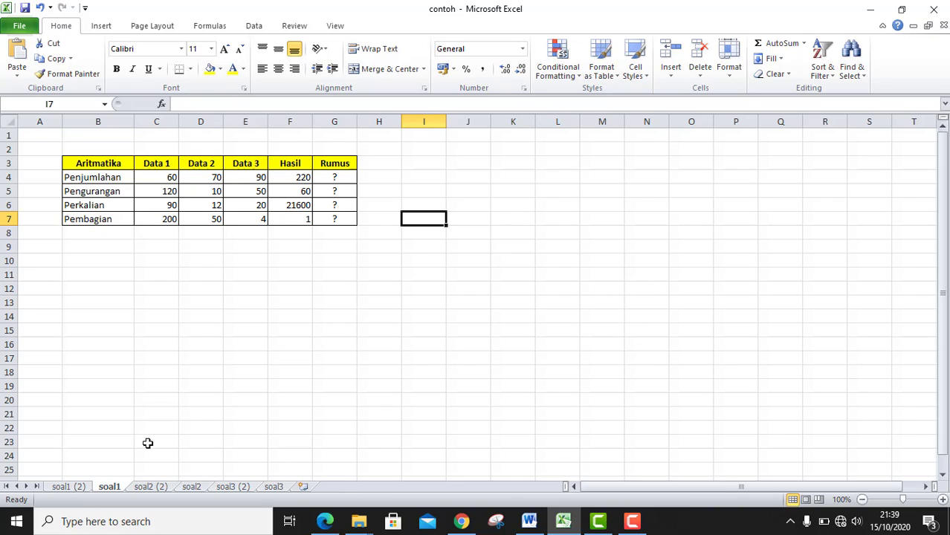
- Compare the item tables on the soal2 and soal2 (2) sheets and check the Jumlah Barang formula in cell E11 of soal2 (2)
click(191, 489)
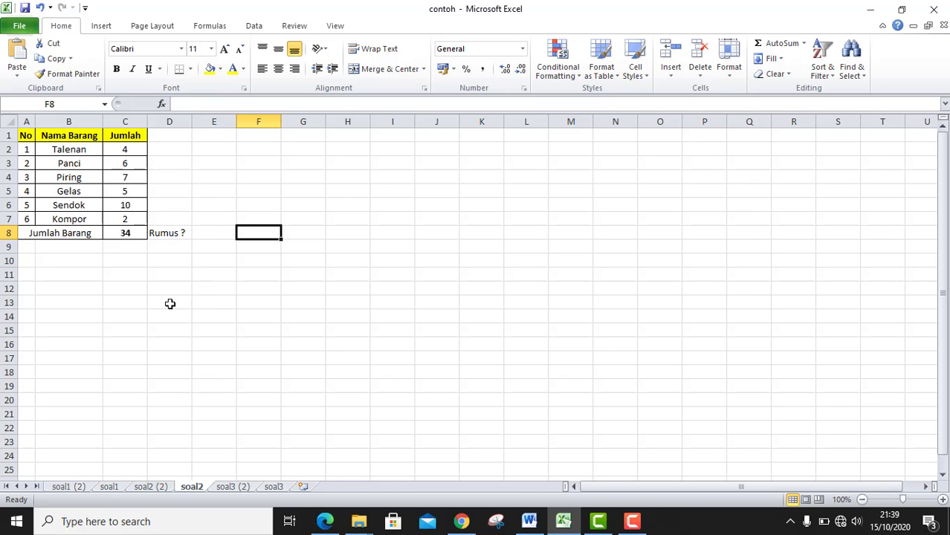
click(151, 487)
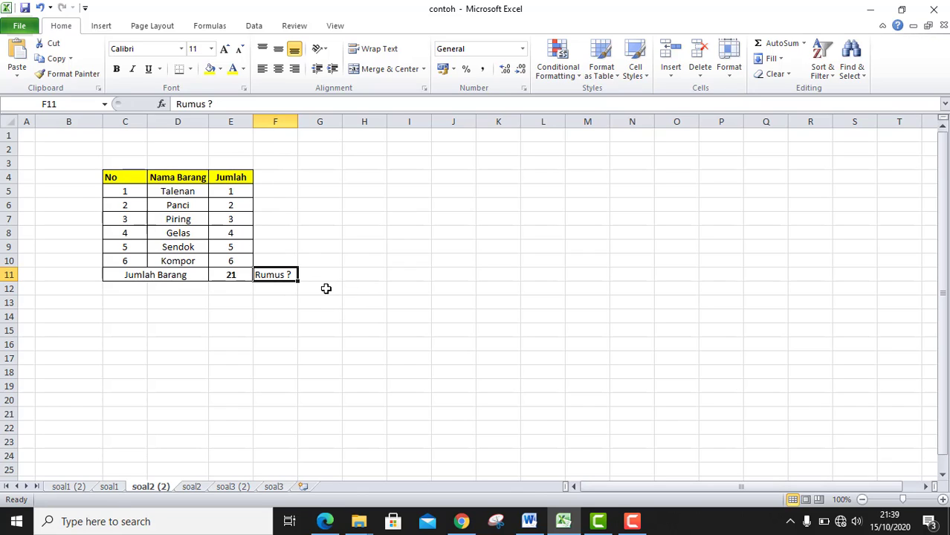
click(205, 487)
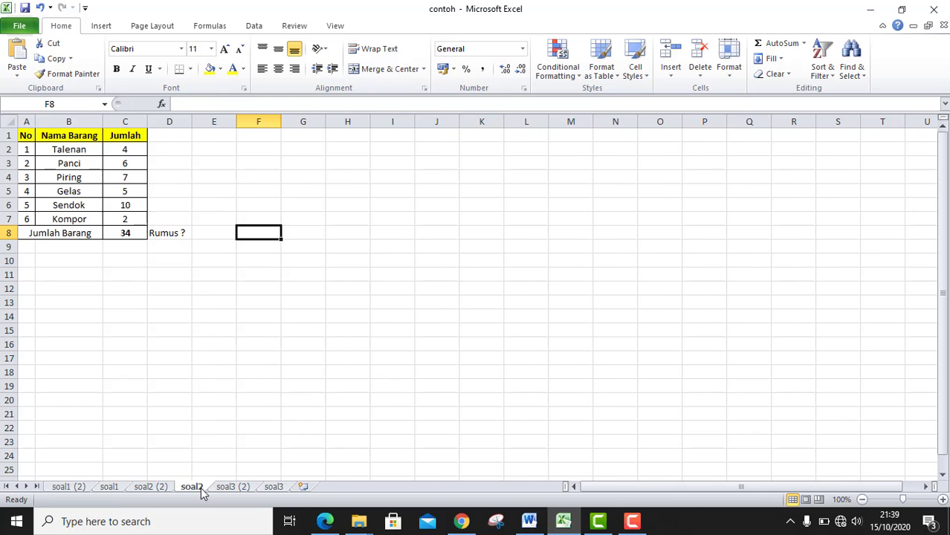
click(162, 489)
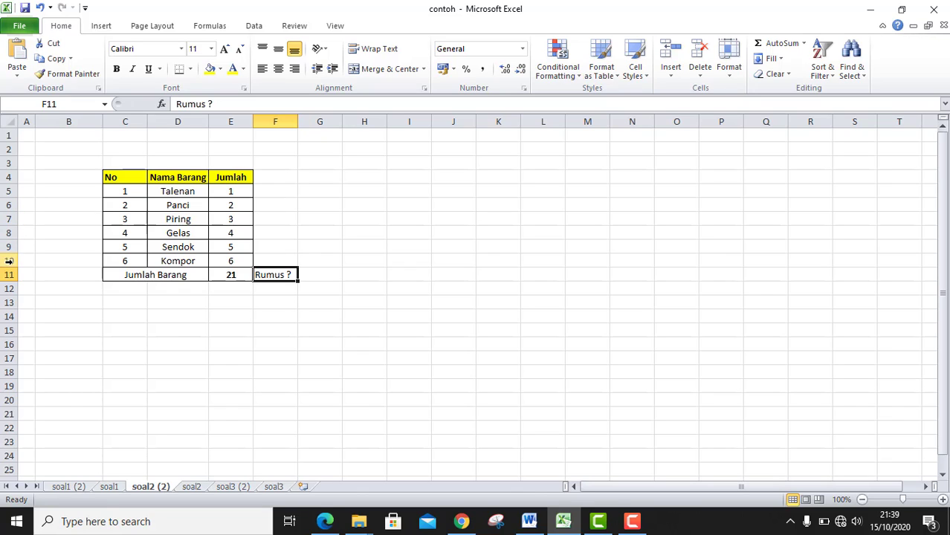
click(280, 349)
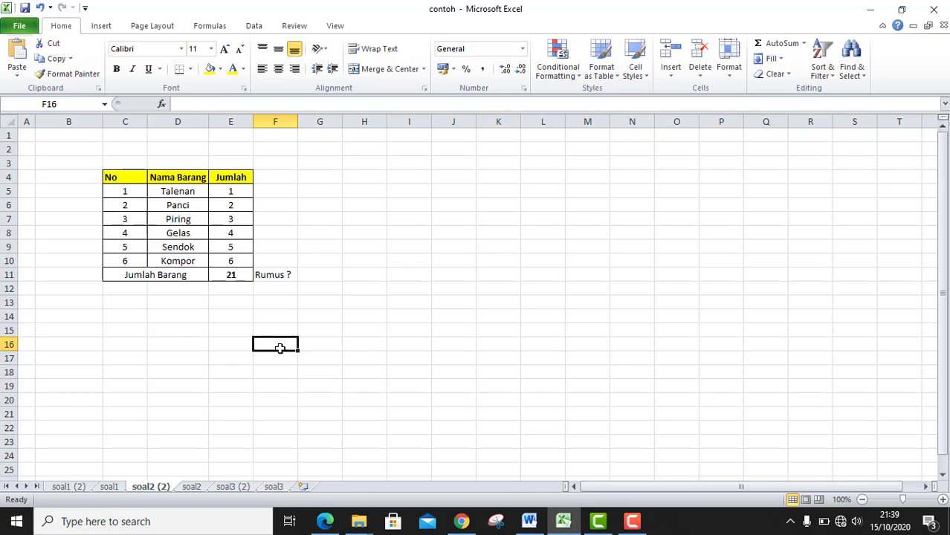
click(248, 275)
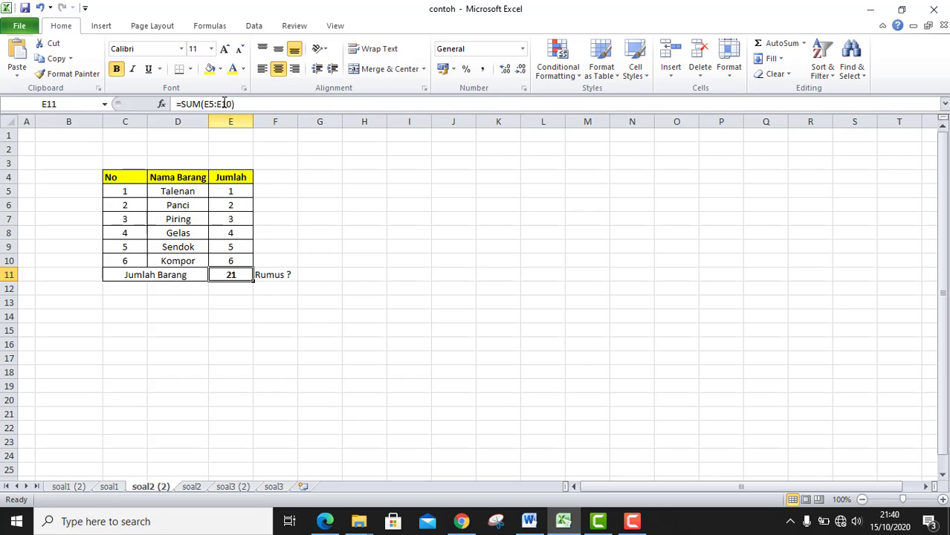
- Enter =sum(E5:E10) in cell E12 below the Jumlah Barang total as a trial and clear the cell again
click(243, 287)
text(=)
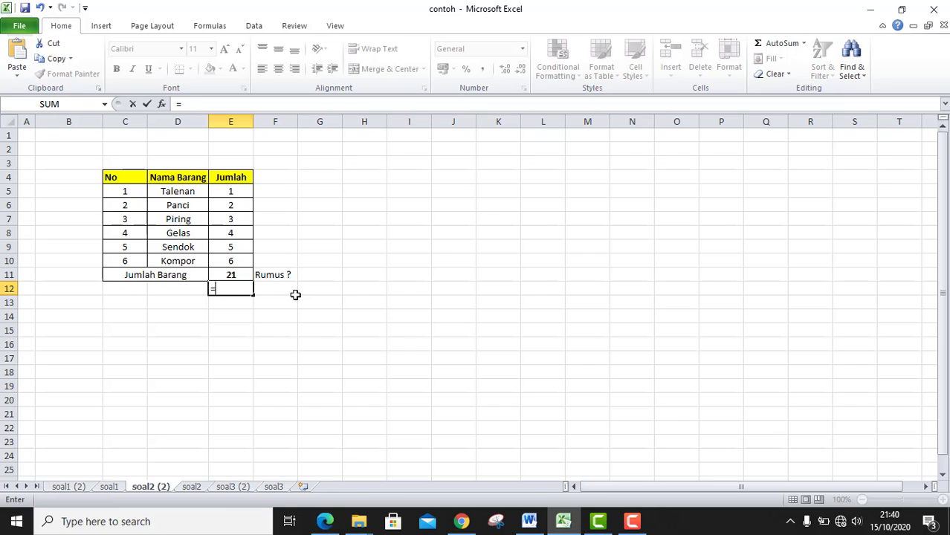
text(sum()
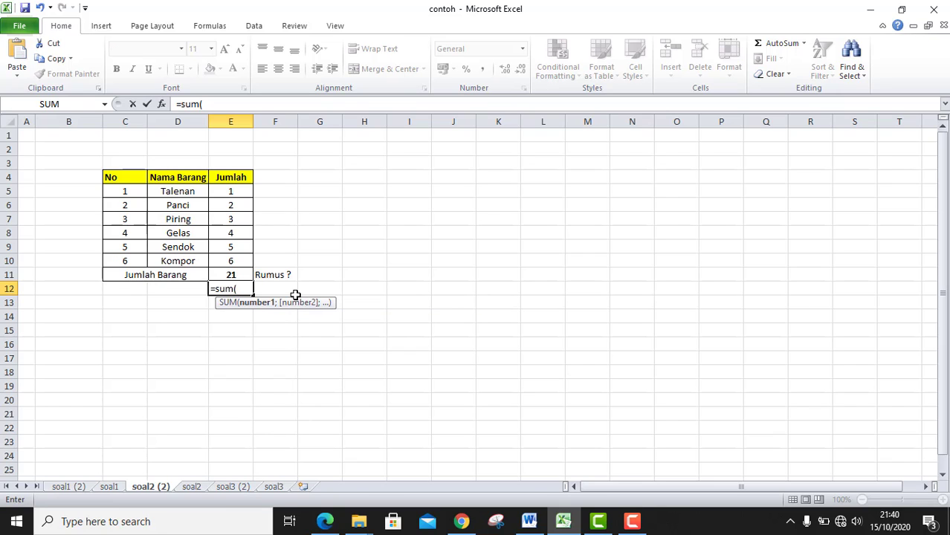
click(247, 191)
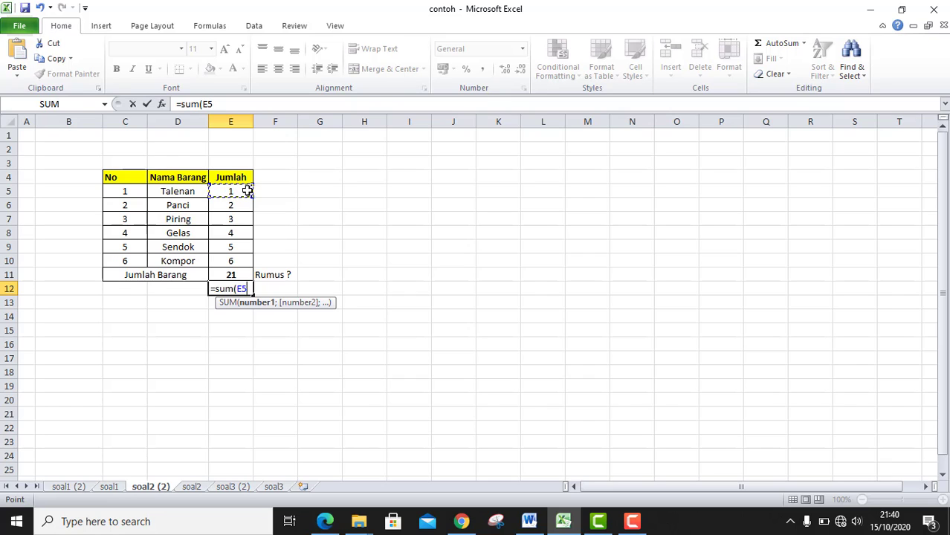
drag(247, 192, 229, 266)
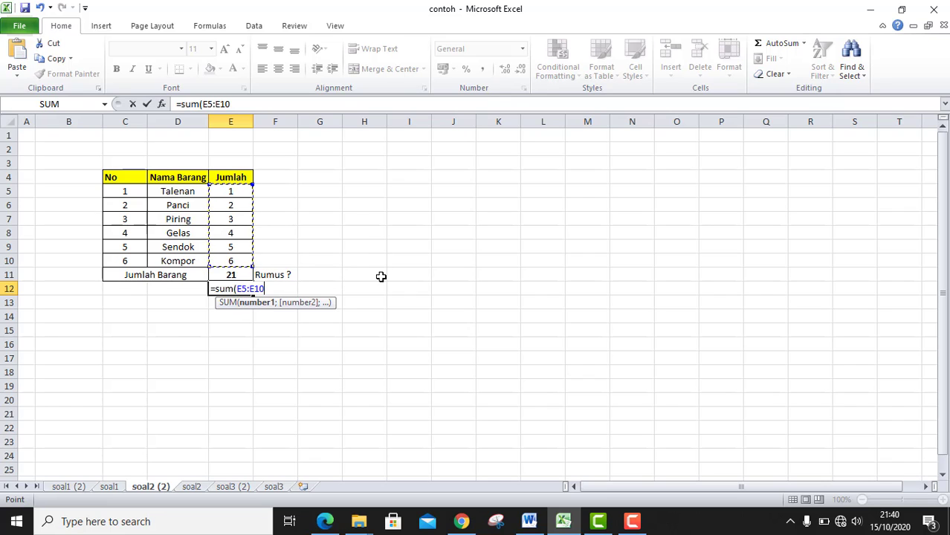
text())
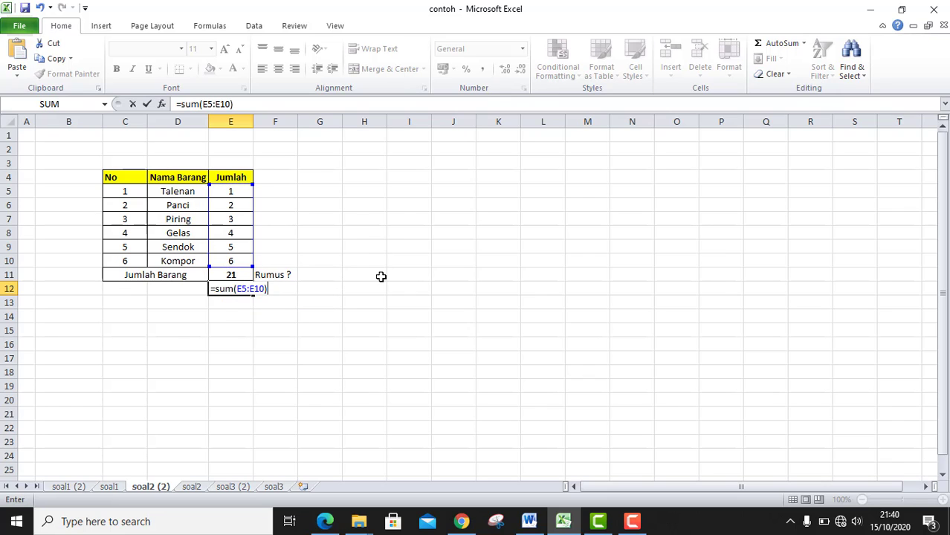
key(Return)
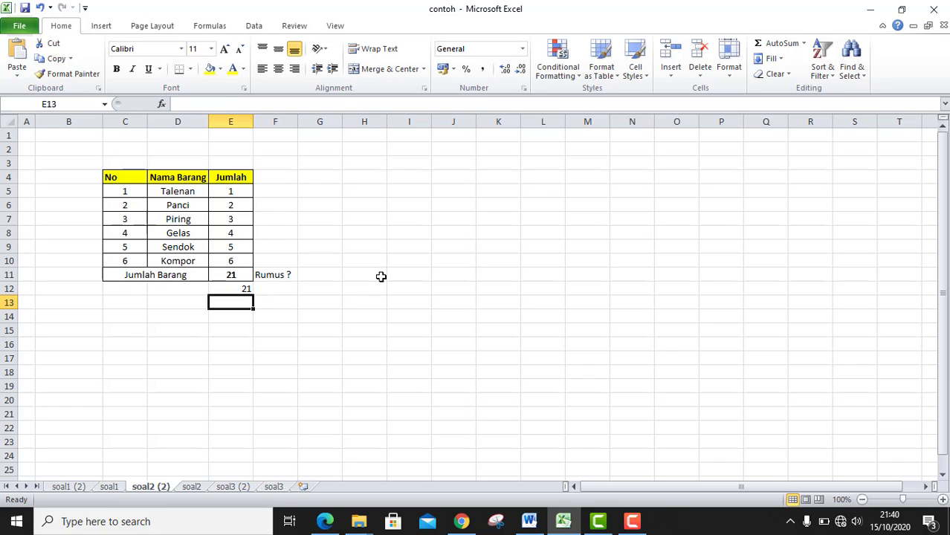
click(245, 289)
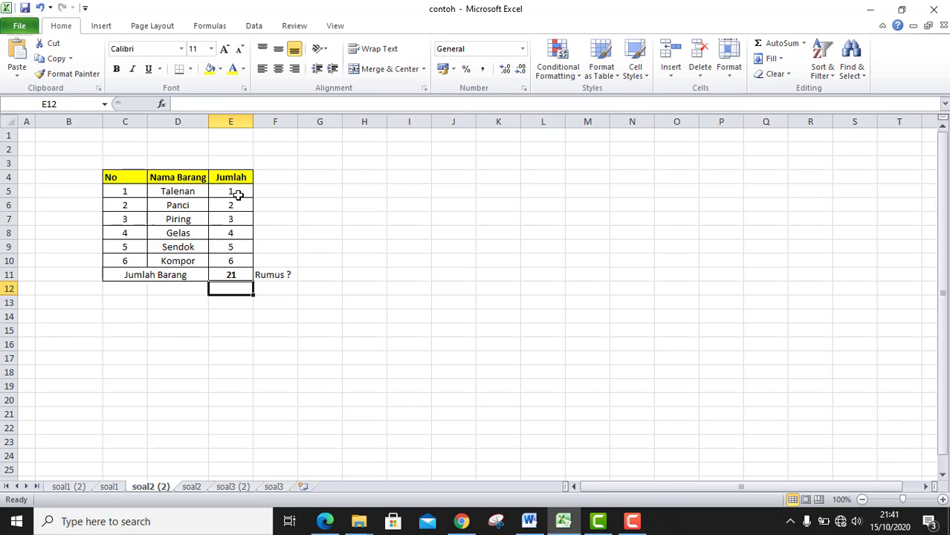
- Review the SUM formula in cell E11 against the Jumlah column and compare the table with the soal2 exercise sheet
click(233, 275)
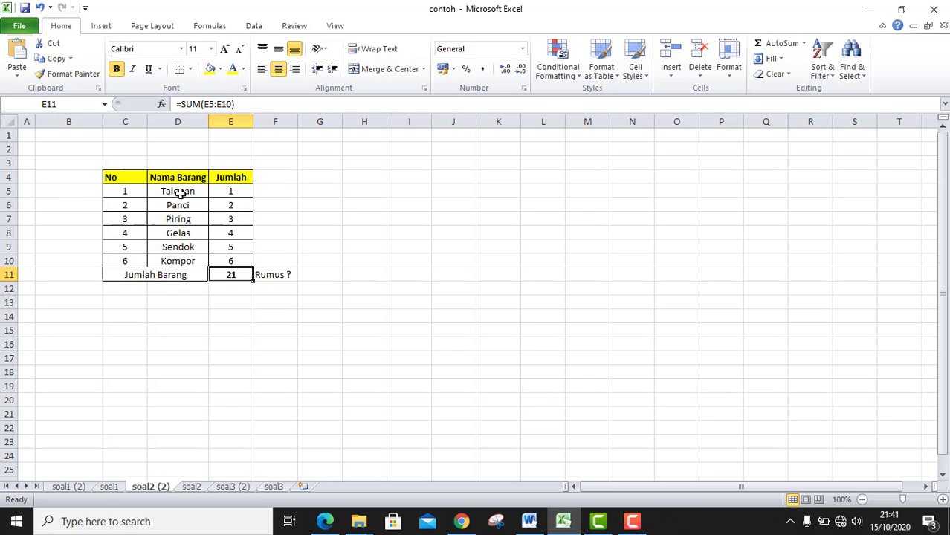
click(238, 260)
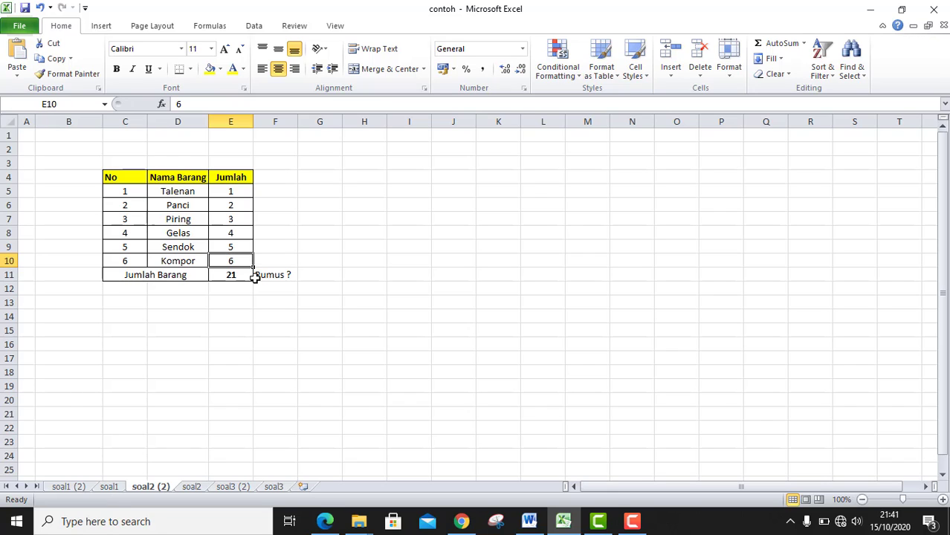
click(195, 490)
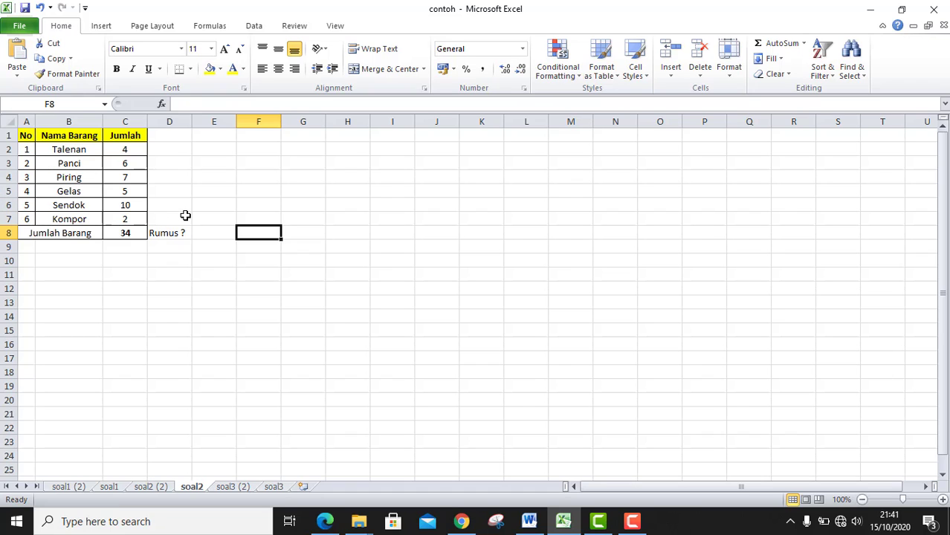
click(154, 487)
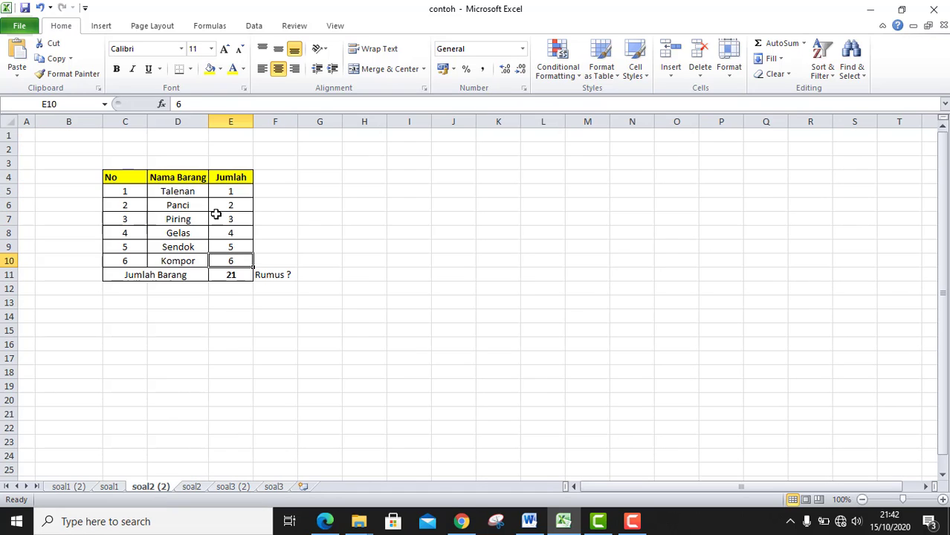
click(191, 487)
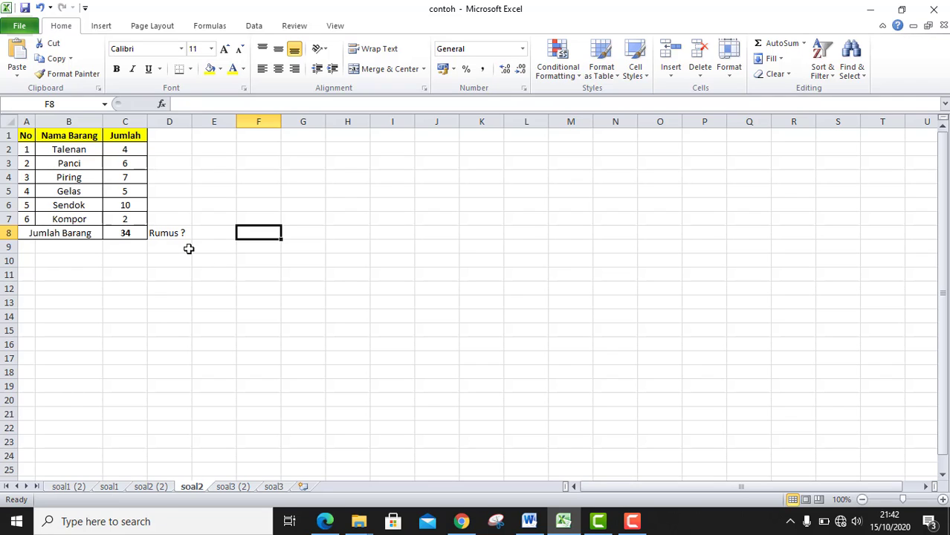
click(152, 487)
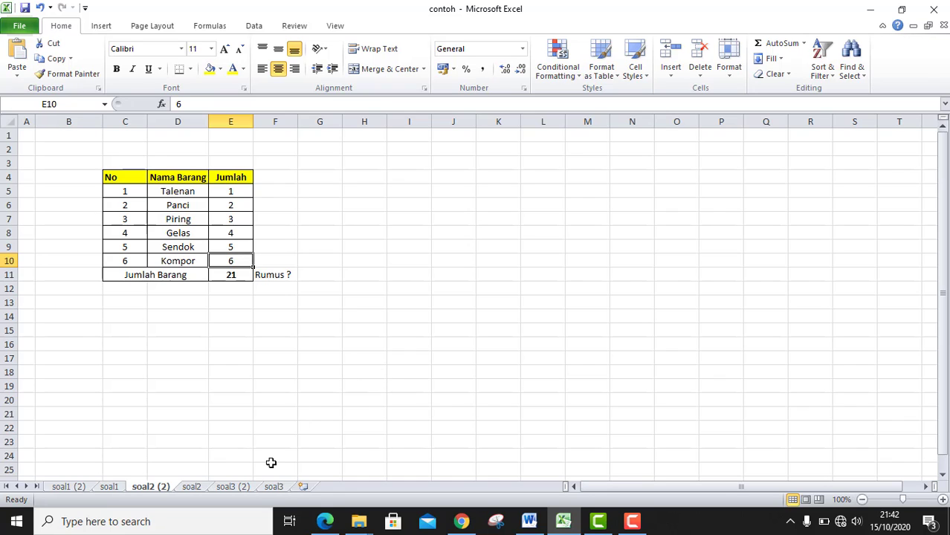
- Compare the student score tables on the soal3 and soal3 (2) sheets, including their MIN, MAX and AVERAGE rows
click(274, 487)
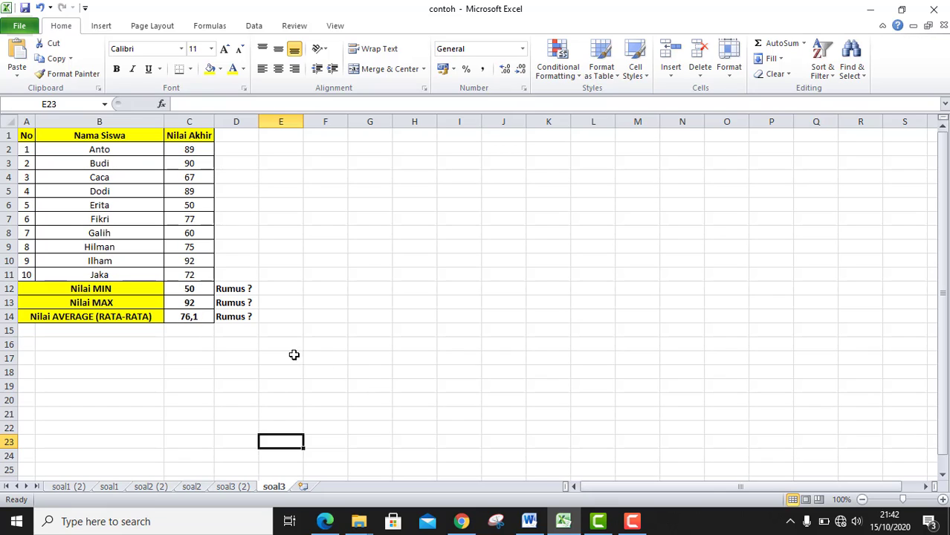
click(226, 487)
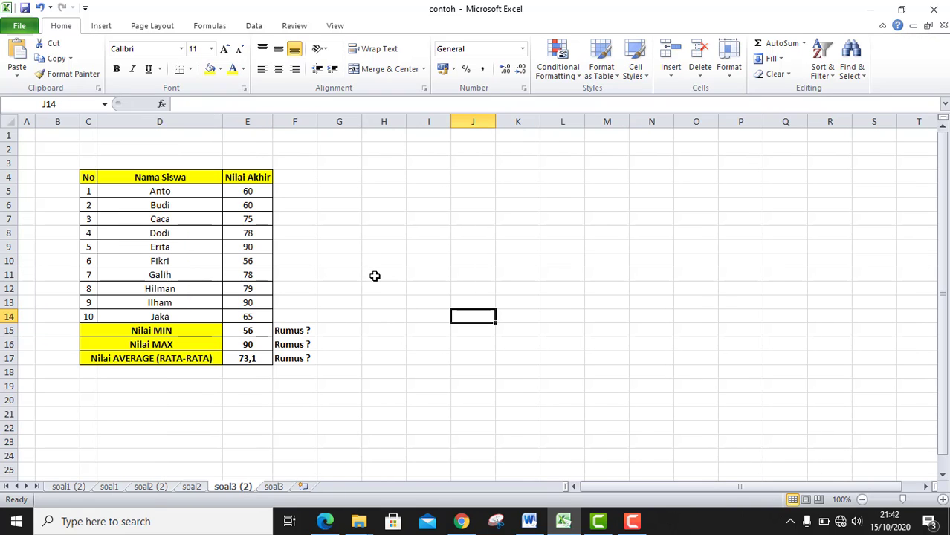
click(275, 488)
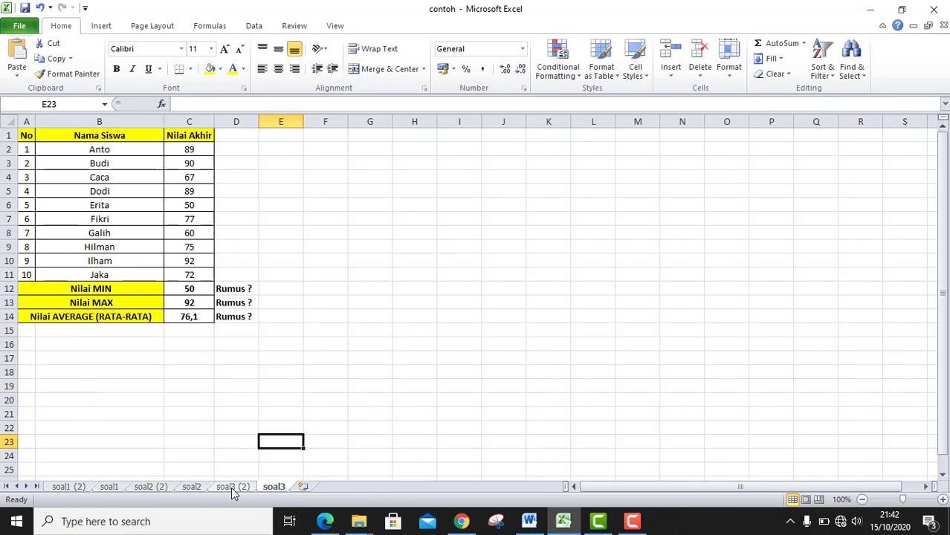
click(232, 490)
click(274, 488)
click(245, 489)
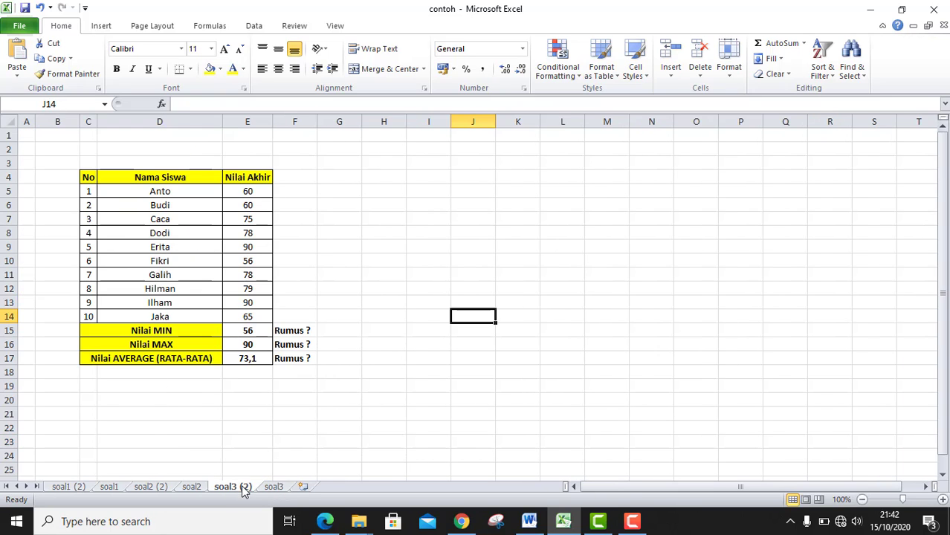
click(274, 491)
click(250, 491)
- Check the Nilai MIN, Nilai MAX and Nilai AVERAGE formulas in cells E15 to E17 of soal3 (2)
click(264, 333)
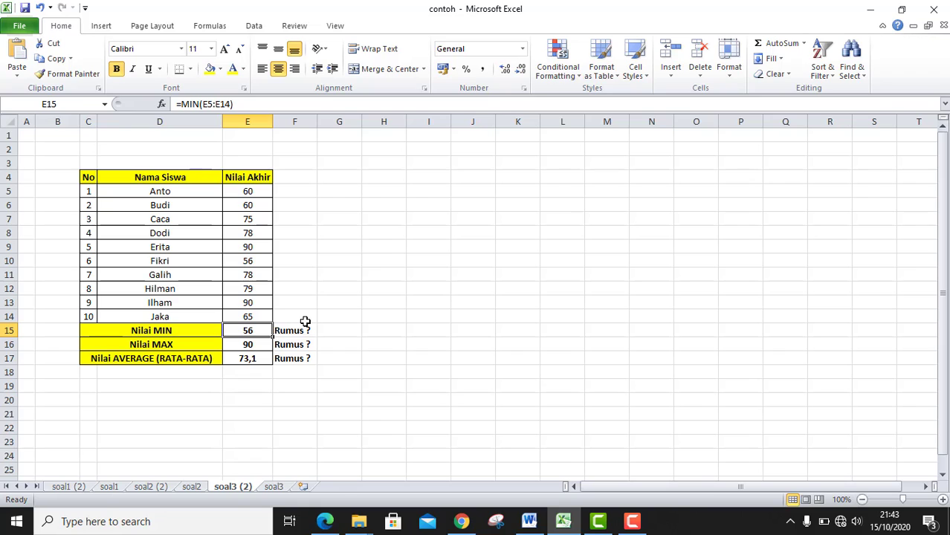
click(249, 345)
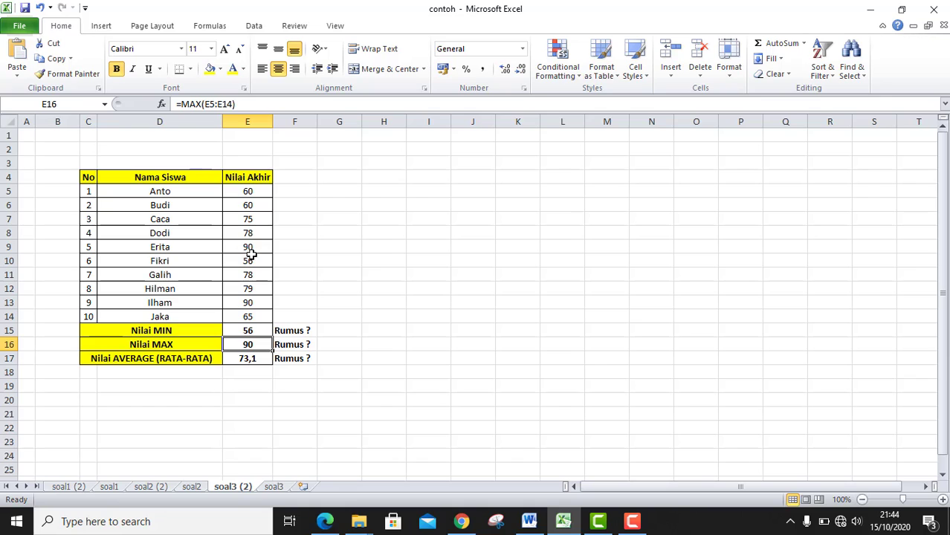
click(262, 362)
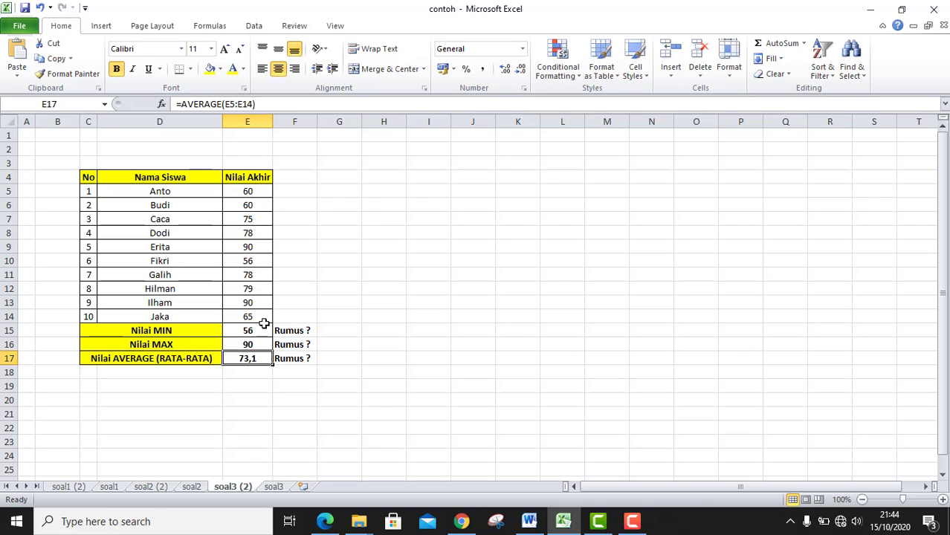
click(255, 386)
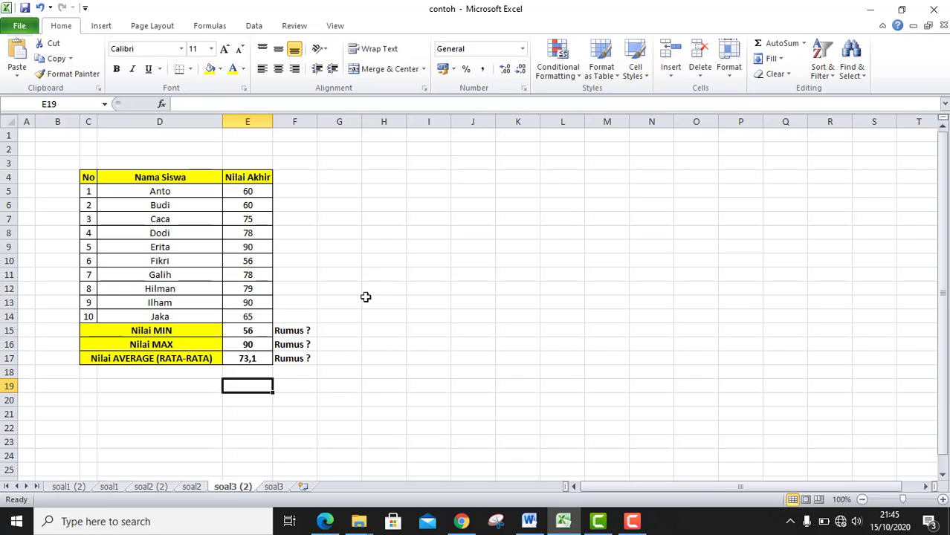
mouse_move(638, 523)
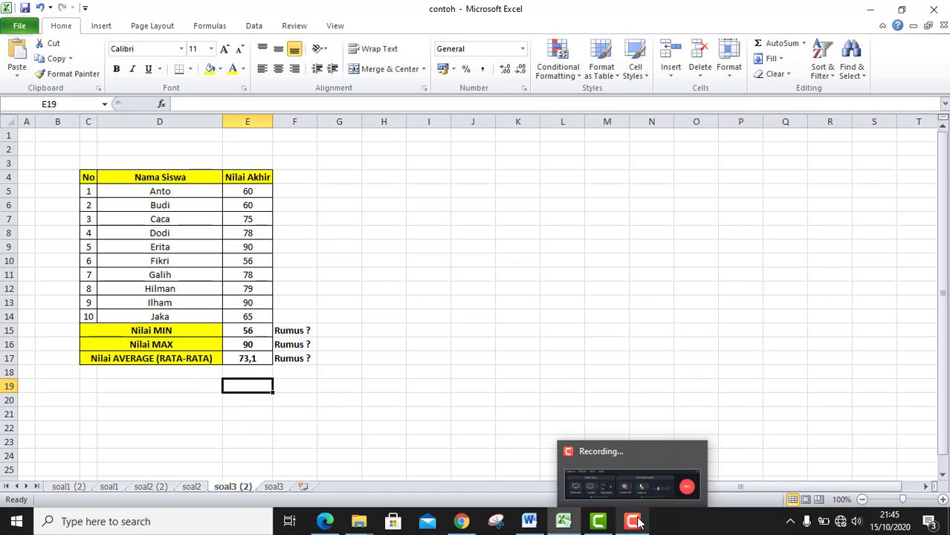
click(619, 479)
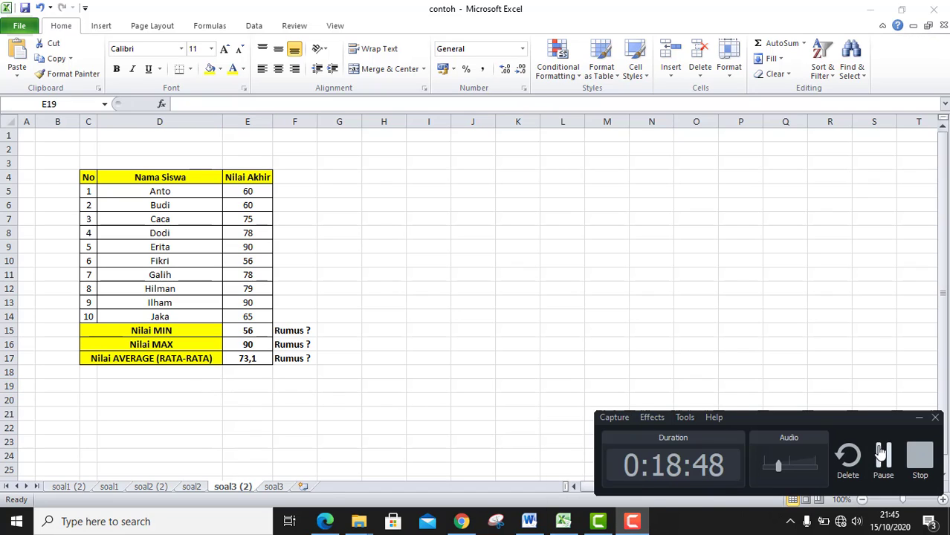
click(339, 400)
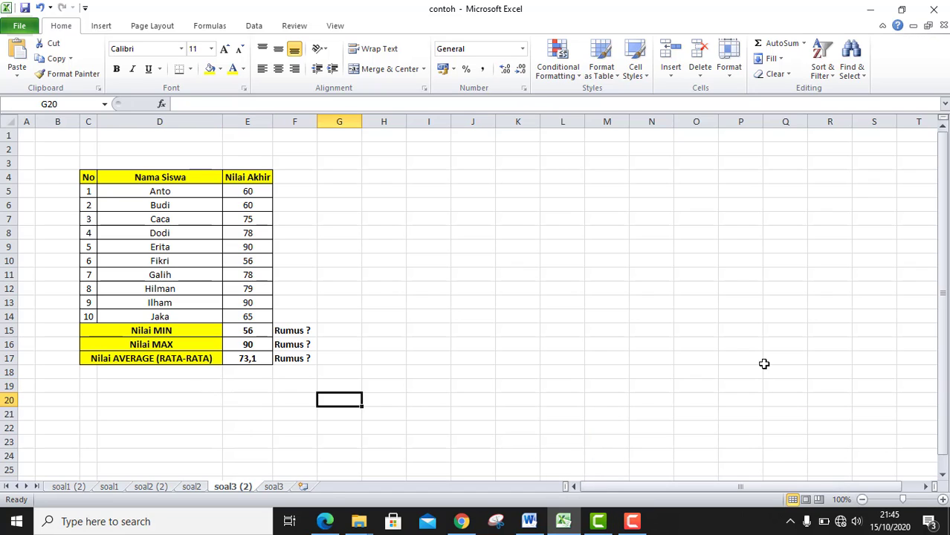
click(634, 523)
click(339, 400)
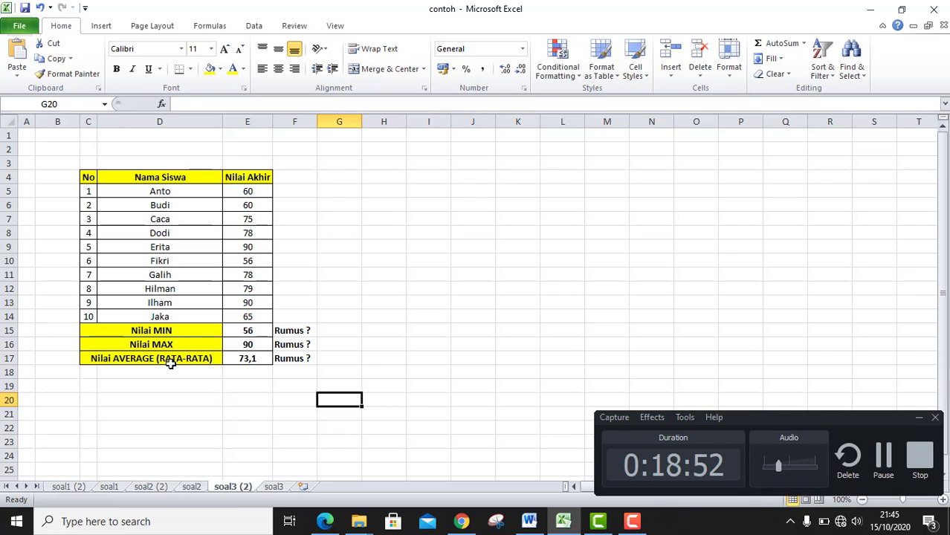
- Enter =average(E5;E14) in cell E19 of soal3 (2) as a trial and clear the cell again
click(242, 388)
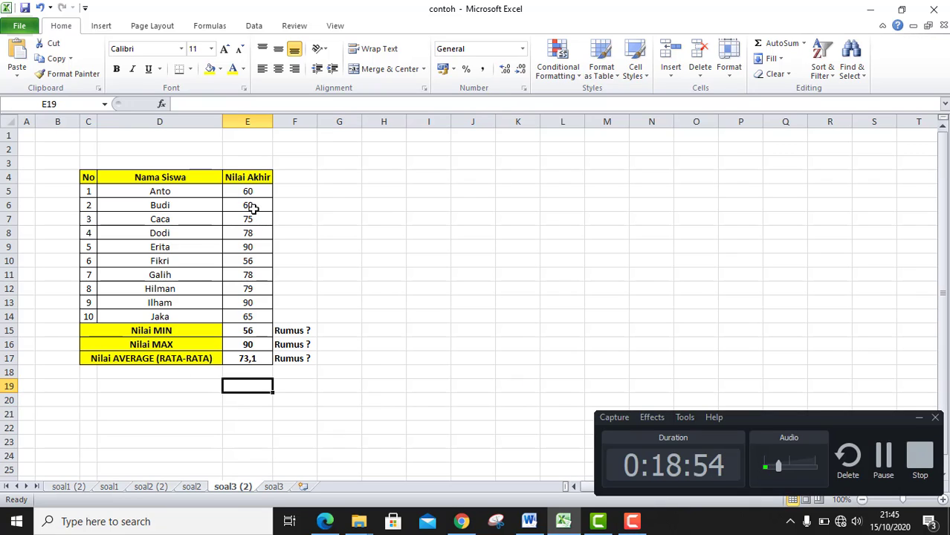
click(919, 417)
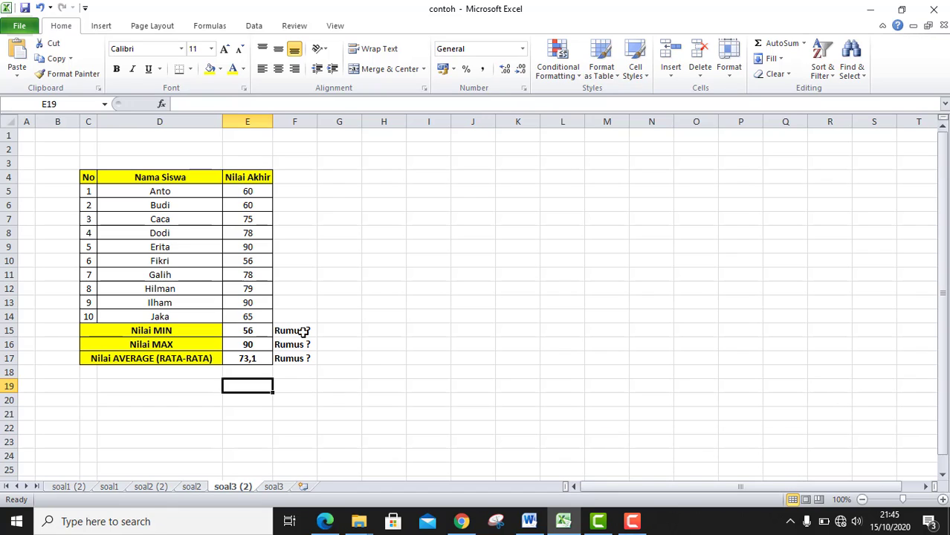
text(=)
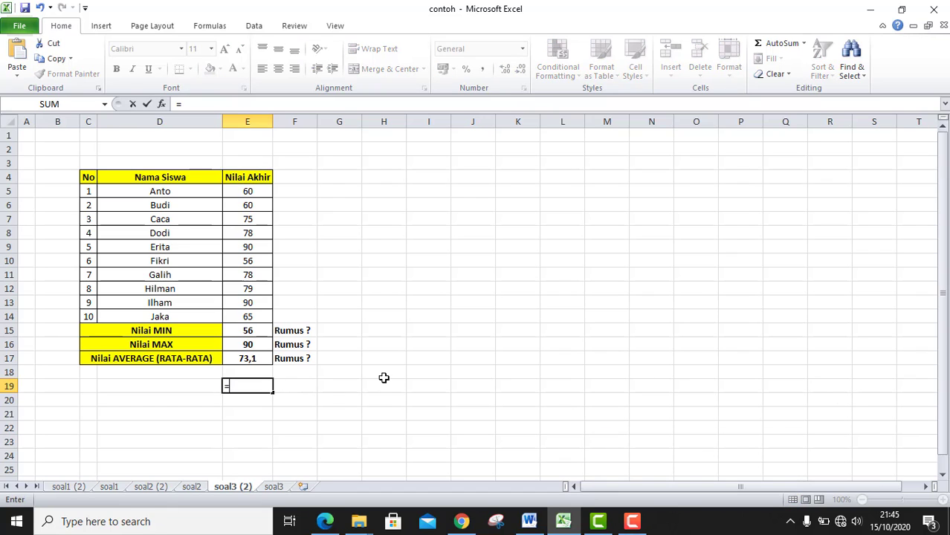
text(average(E)
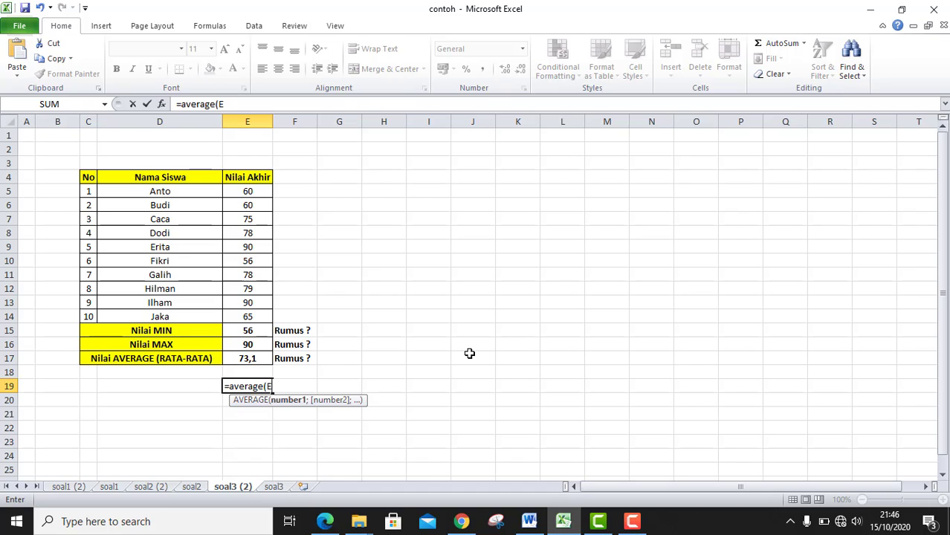
text(5;)
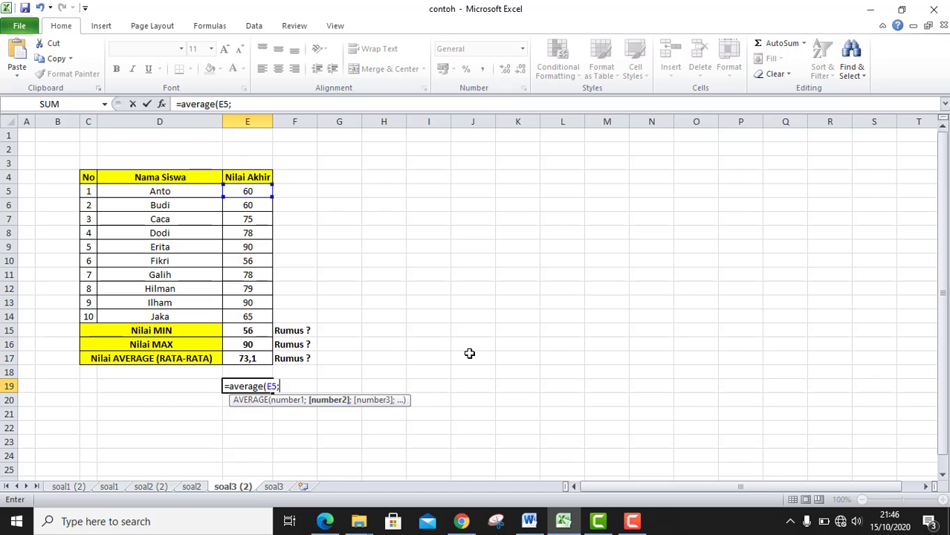
text(E14)
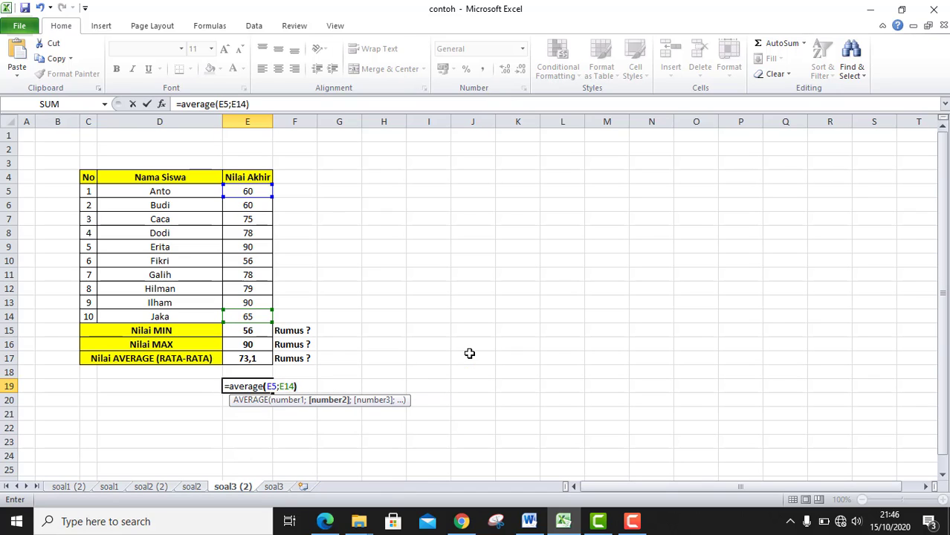
text())
key(Return)
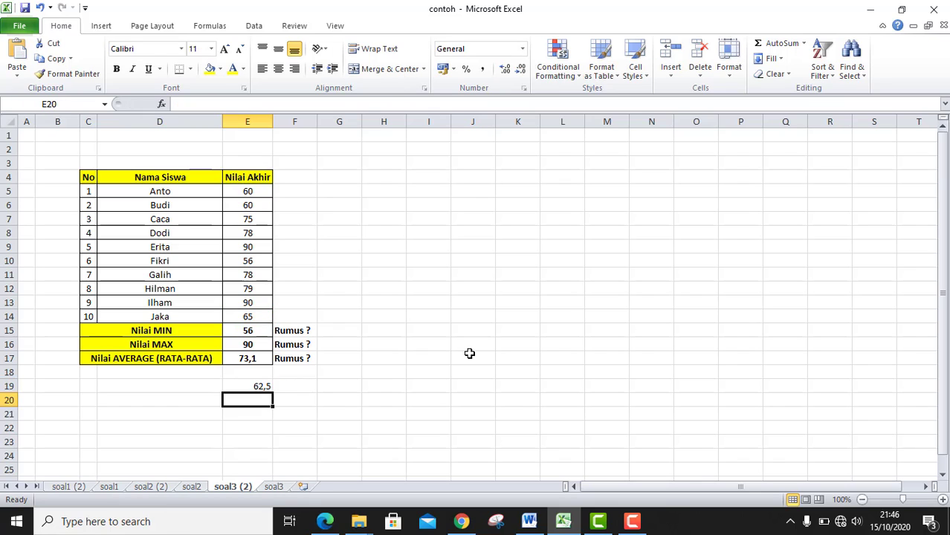
click(243, 387)
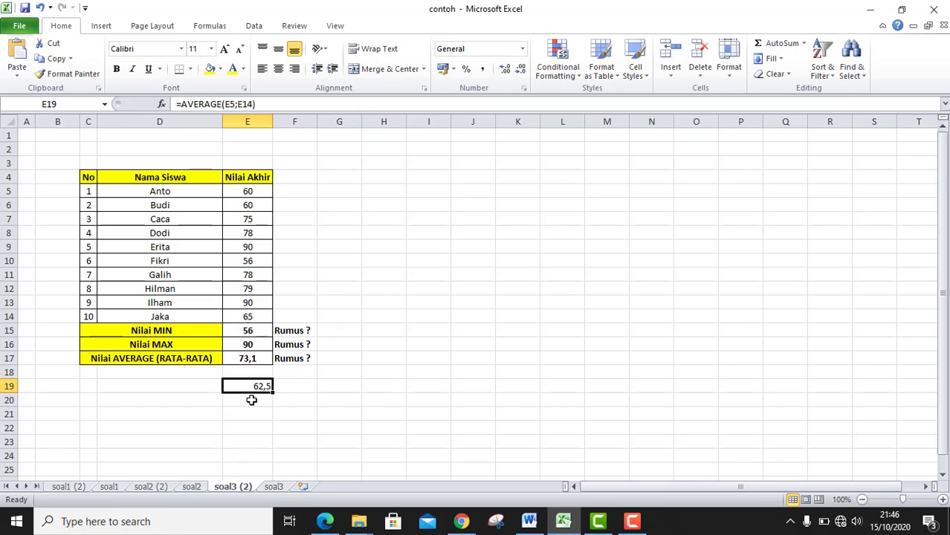
key(Delete)
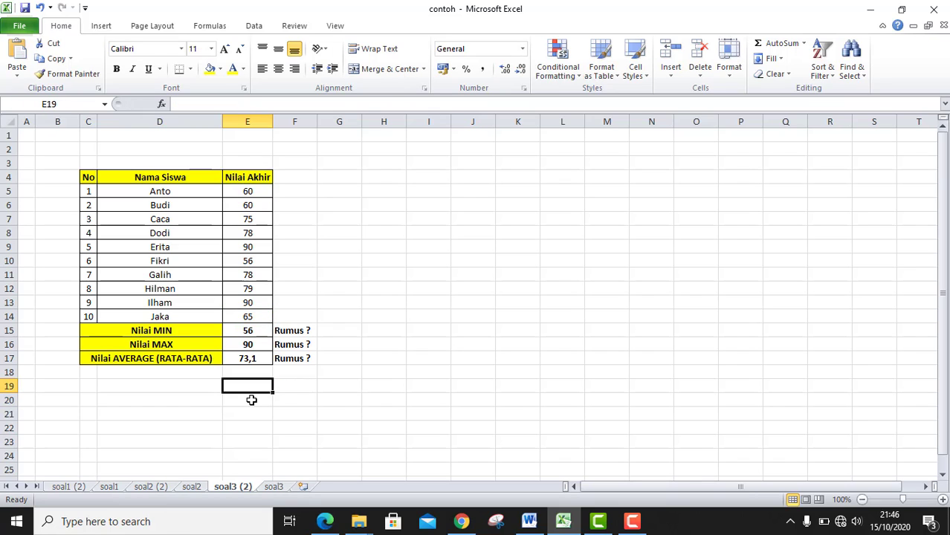
- Review the AVERAGE formula in cell E17 of soal3 (2) and compare its score table with the soal3 exercise sheet
click(257, 359)
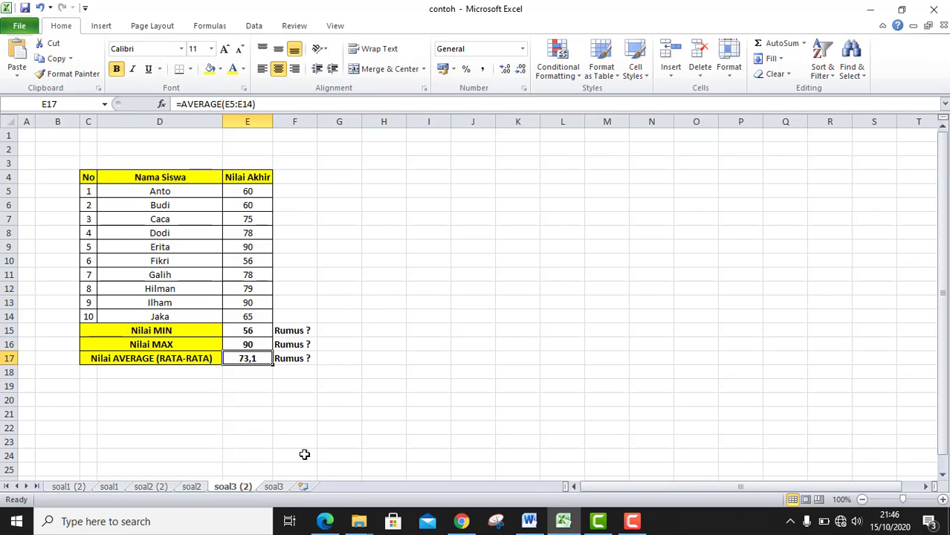
click(275, 486)
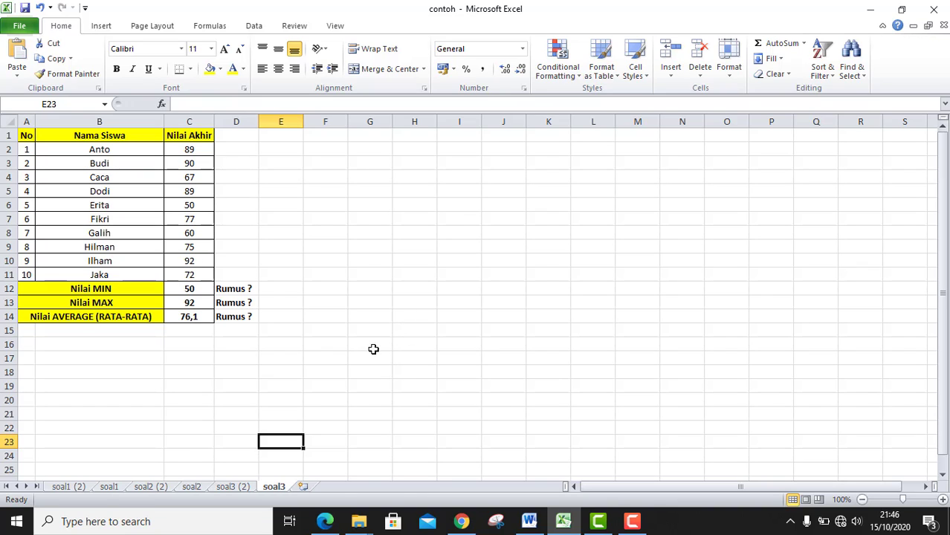
click(244, 487)
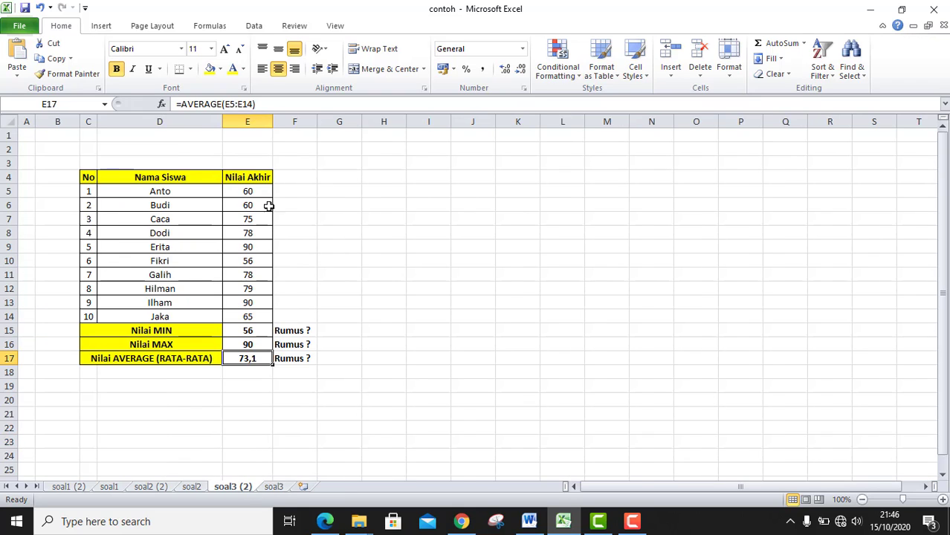
click(275, 487)
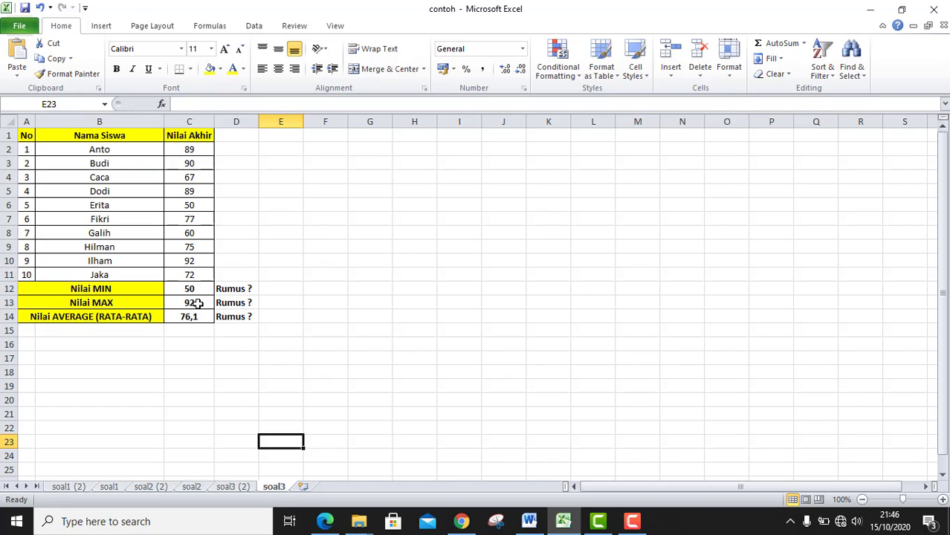
- Write a placeholder MIN formula with dots for the range, =min(.....:...., in cell E12 of soal3 and erase it again
click(286, 289)
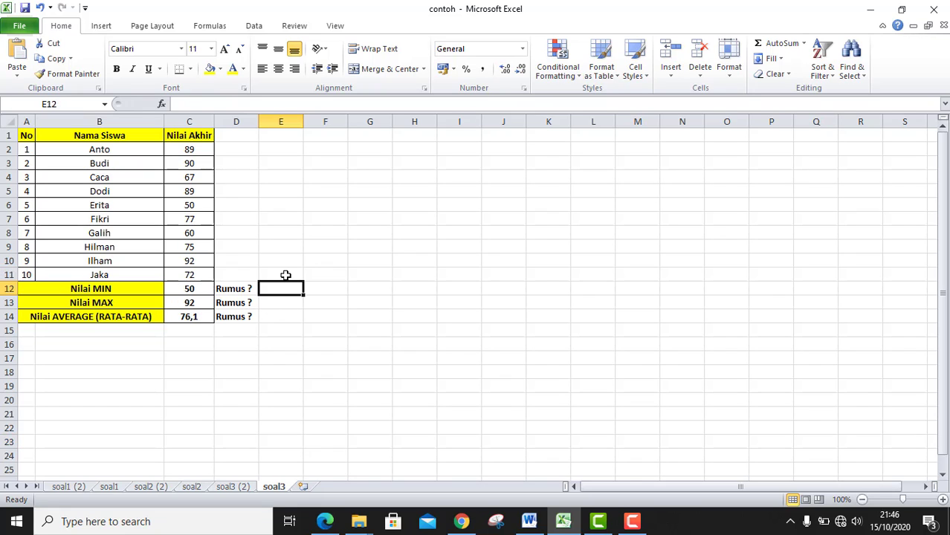
text(=min(..)
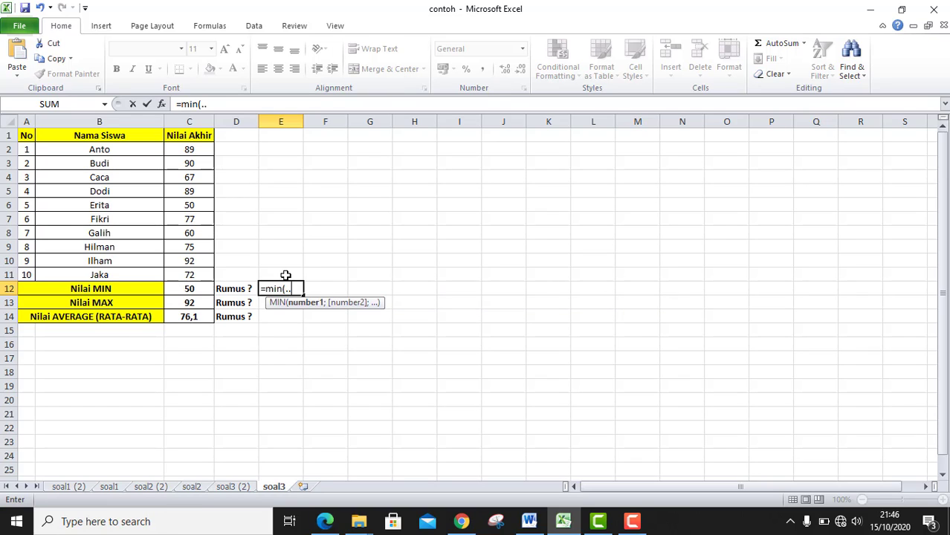
text(...:....)
key(BackSpace)
key(BackSpace)
key(BackSpace)
key(BackSpace)
key(BackSpace)
key(BackSpace)
key(BackSpace)
key(BackSpace)
key(BackSpace)
key(BackSpace)
key(BackSpace)
key(BackSpace)
key(BackSpace)
key(BackSpace)
key(BackSpace)
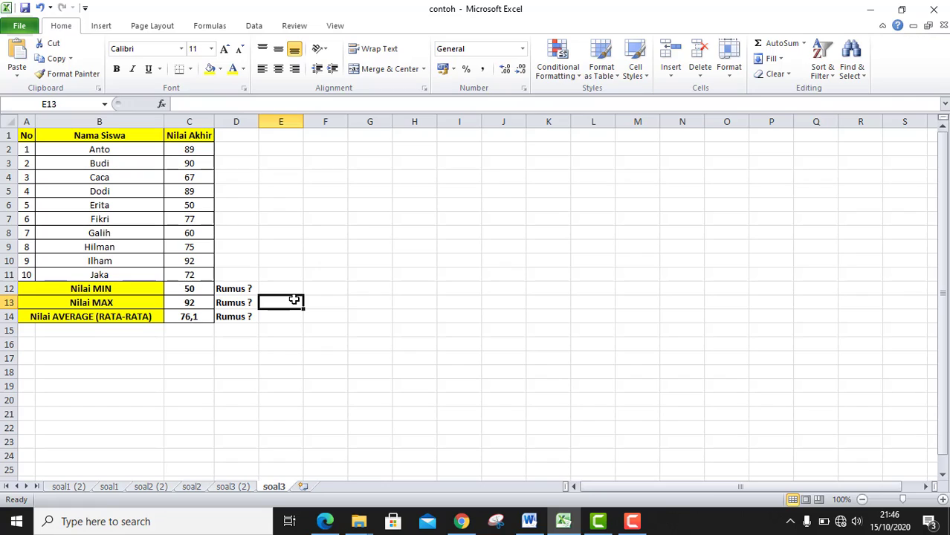
- Write the placeholder formula =max(.....:.....) in cell E13 beside the Nilai MAX row and erase it again
text(=max)
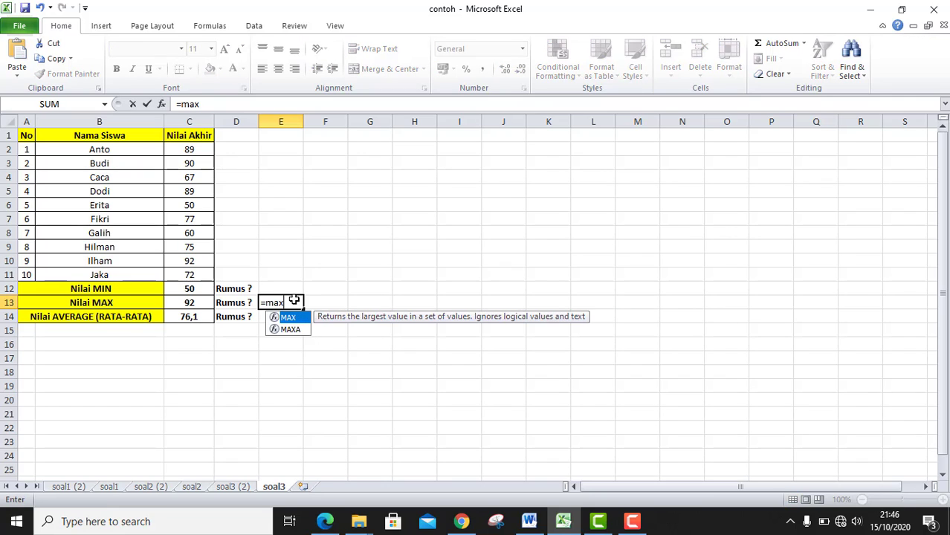
text((.....)
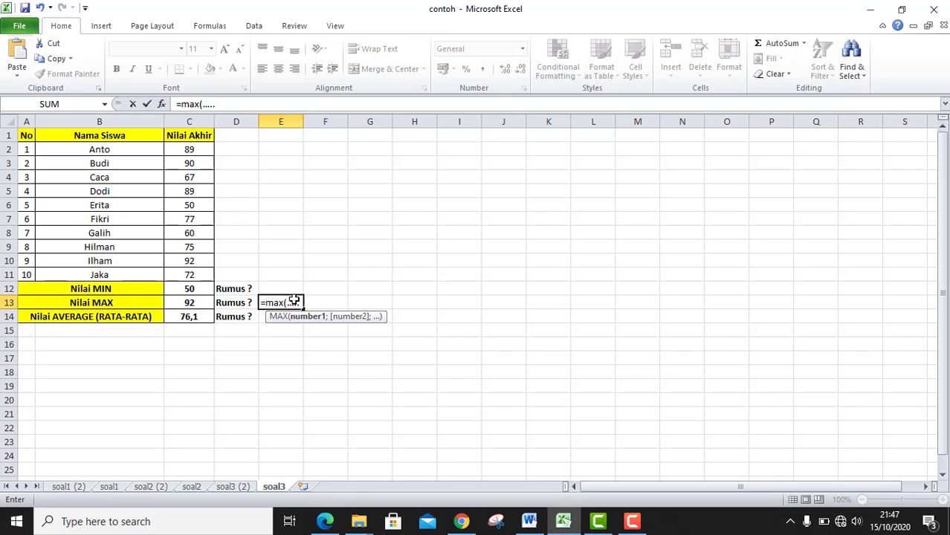
text(:.....))
key(BackSpace)
key(BackSpace)
key(BackSpace)
key(BackSpace)
key(BackSpace)
key(BackSpace)
key(BackSpace)
key(BackSpace)
key(BackSpace)
key(BackSpace)
key(BackSpace)
key(BackSpace)
key(BackSpace)
key(BackSpace)
key(BackSpace)
key(BackSpace)
key(BackSpace)
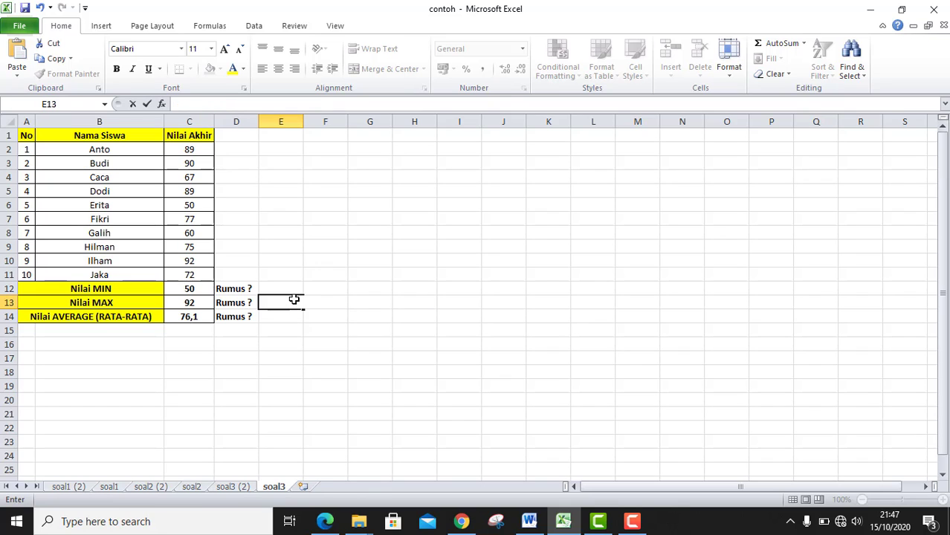
- Write the placeholder formula =average(...:... in cell E14 beside the Nilai AVERAGE row and erase it again
click(282, 315)
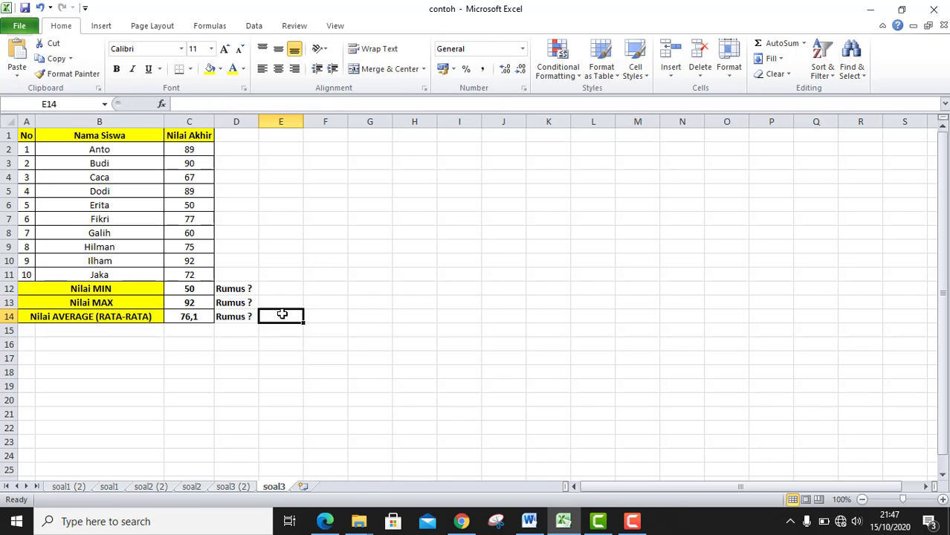
text(=)
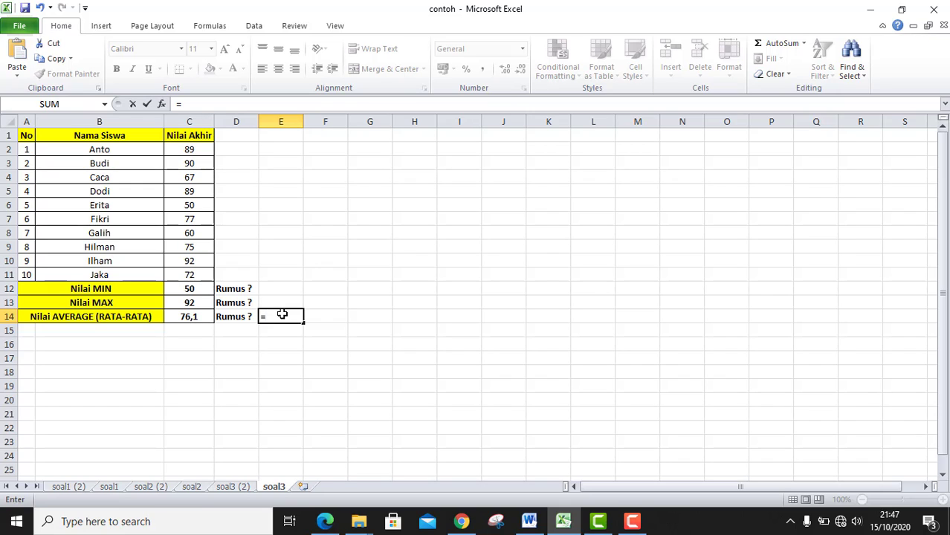
text(aver)
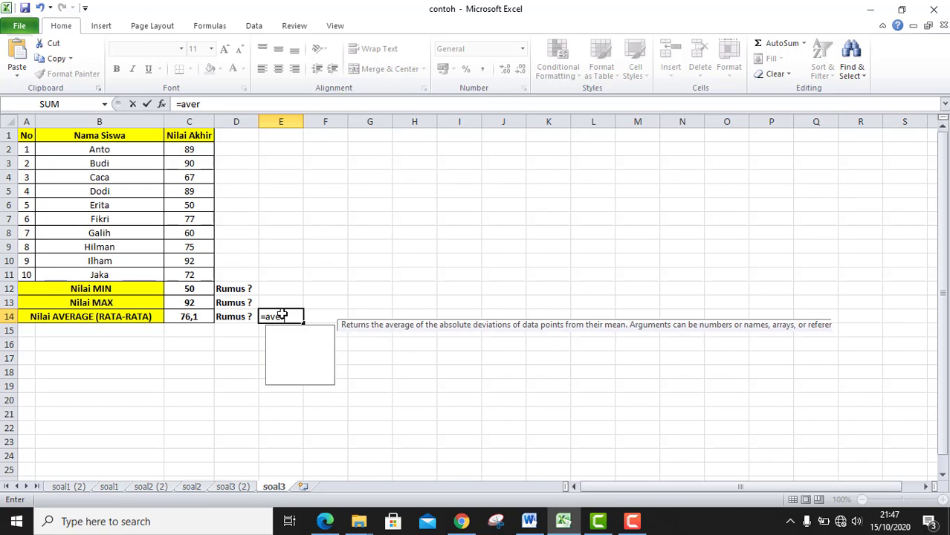
text(age()
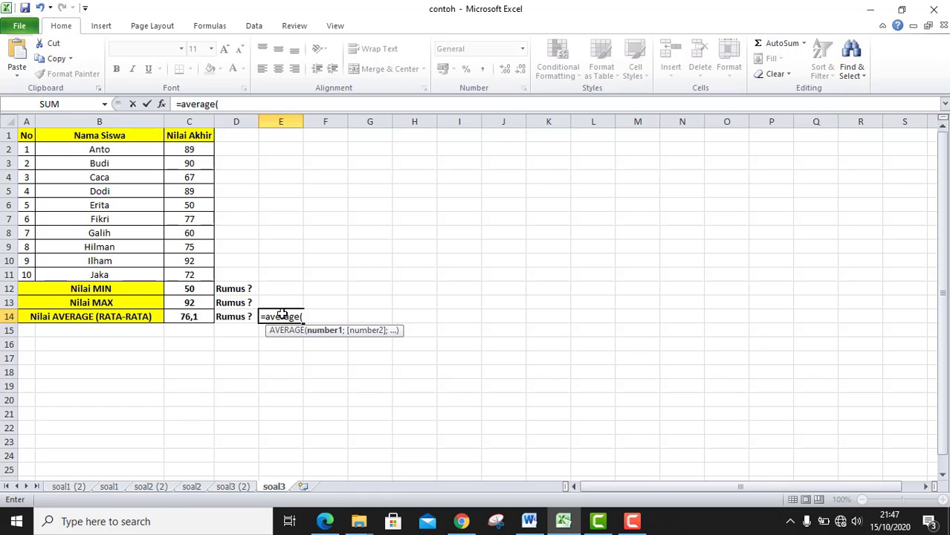
text(...:...)
key(BackSpace)
key(BackSpace)
key(BackSpace)
key(BackSpace)
key(BackSpace)
key(BackSpace)
key(BackSpace)
key(BackSpace)
key(BackSpace)
key(BackSpace)
key(BackSpace)
key(BackSpace)
key(BackSpace)
key(BackSpace)
key(BackSpace)
key(BackSpace)
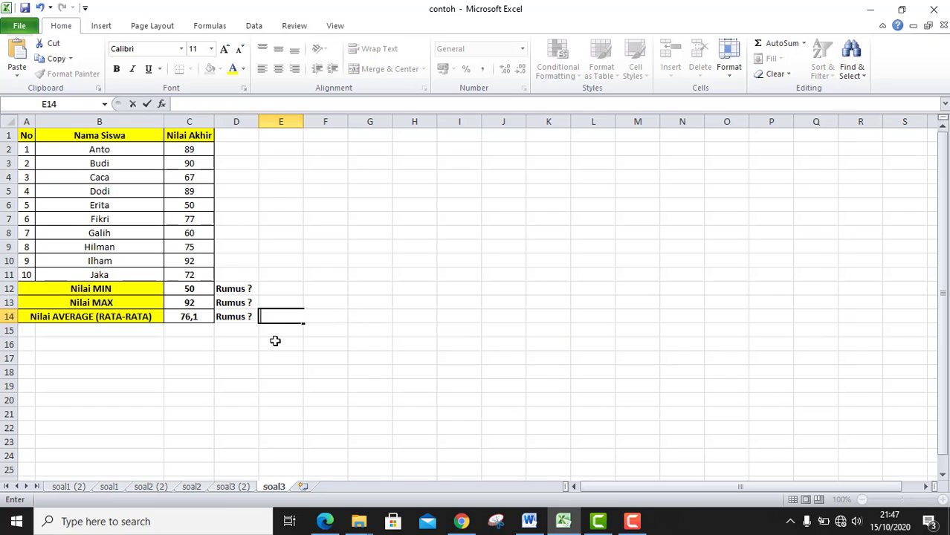
click(276, 342)
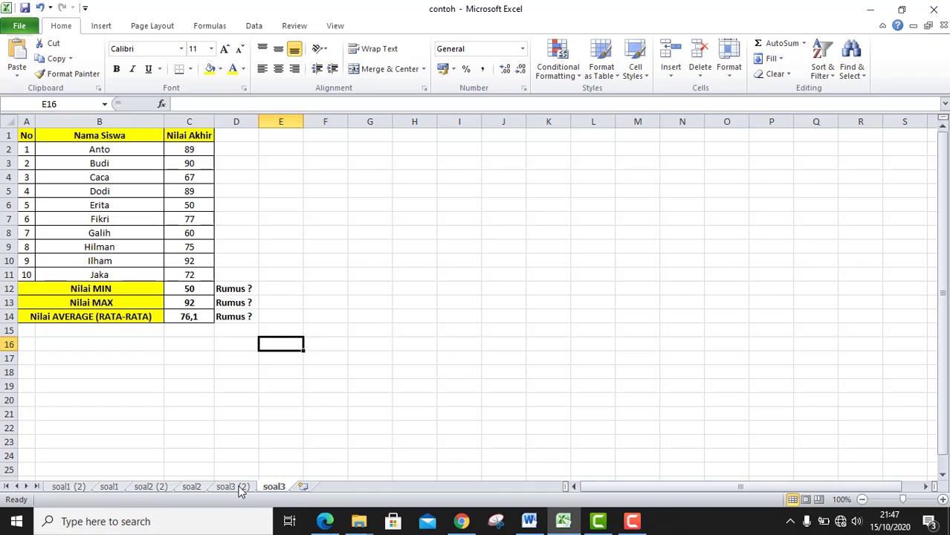